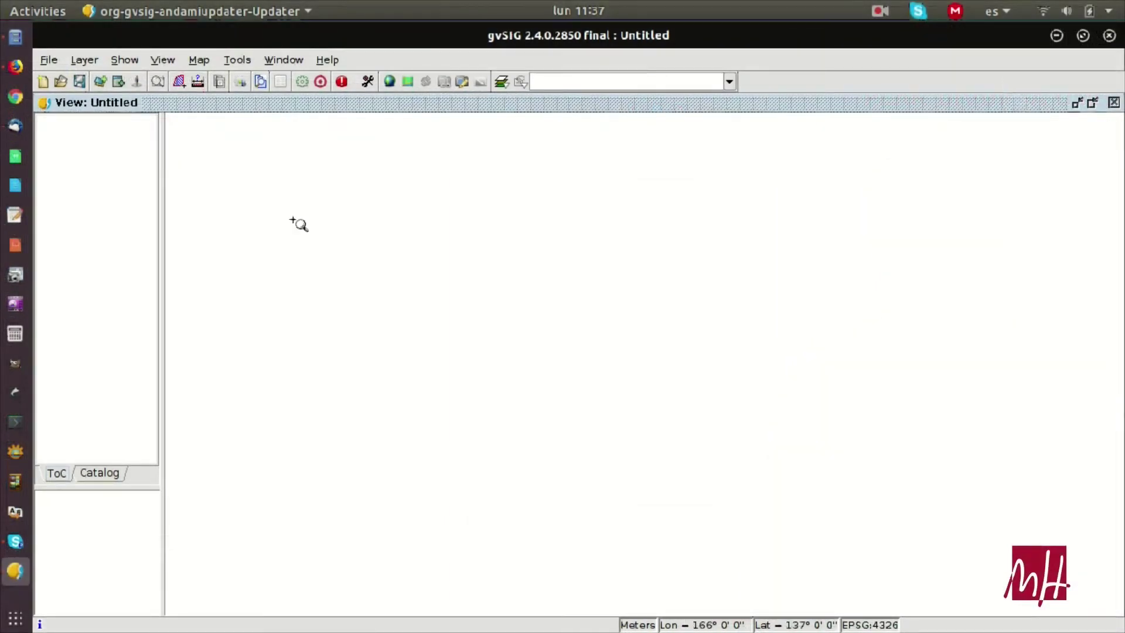
Set the view's projection to EPSG 3857 (WGS 84 / Pseudo-Mercator), found by searching the EPSG repository by code
{"action": "left_click", "coordinate": [169, 62]}
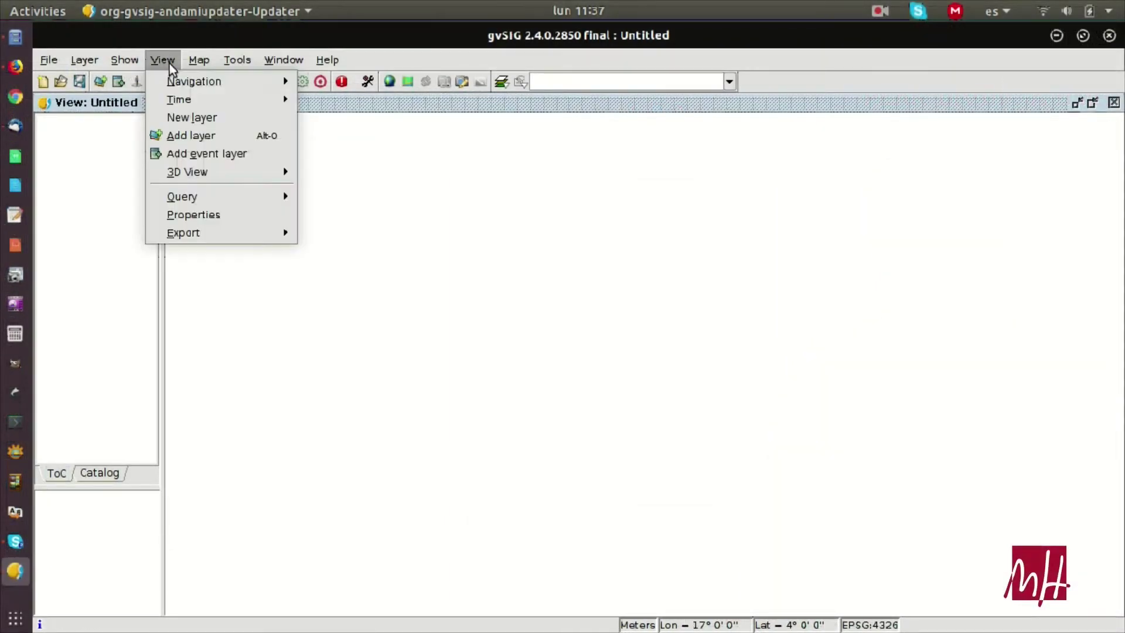
{"action": "left_click", "coordinate": [181, 212]}
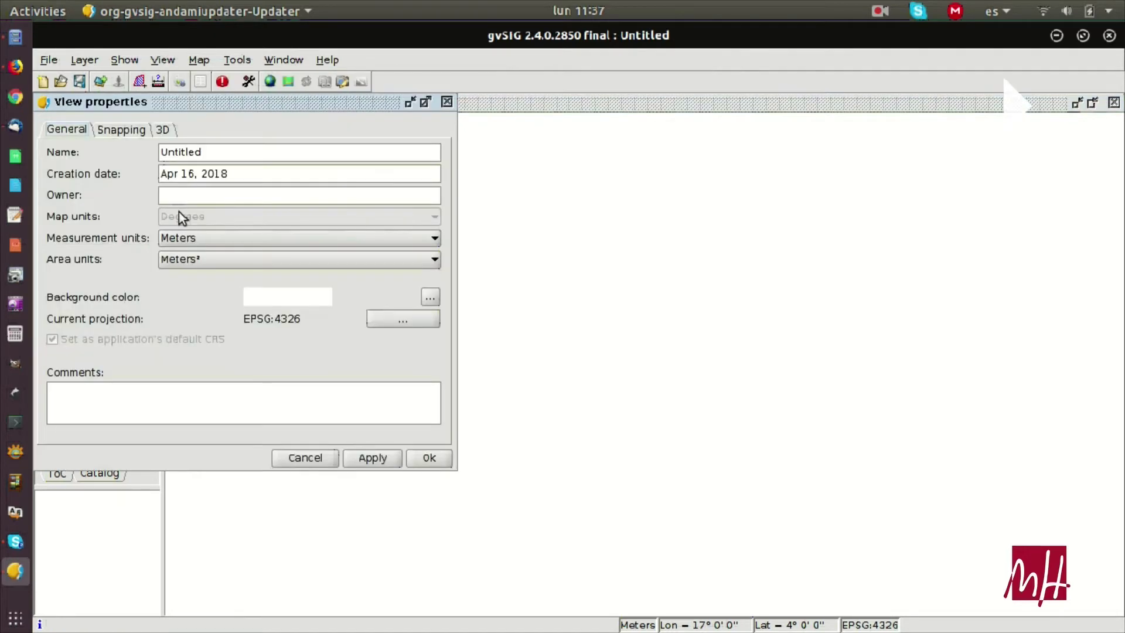
{"action": "left_click", "coordinate": [399, 319]}
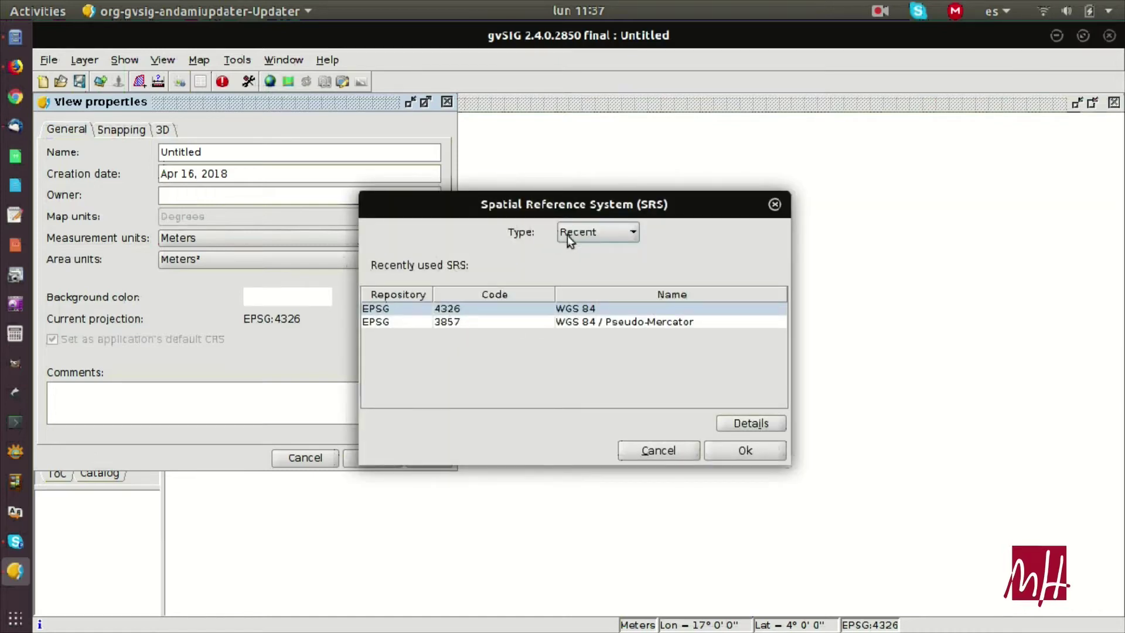
{"action": "left_click", "coordinate": [588, 233]}
{"action": "left_click", "coordinate": [582, 261]}
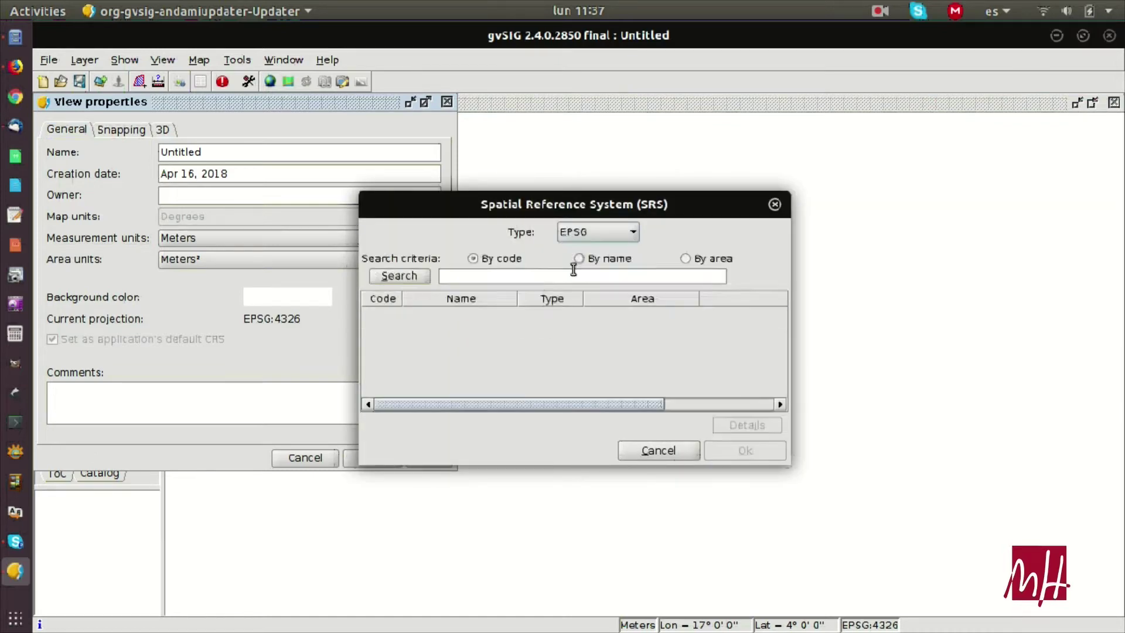
{"action": "left_click", "coordinate": [530, 275]}
{"action": "type", "text": "357"}
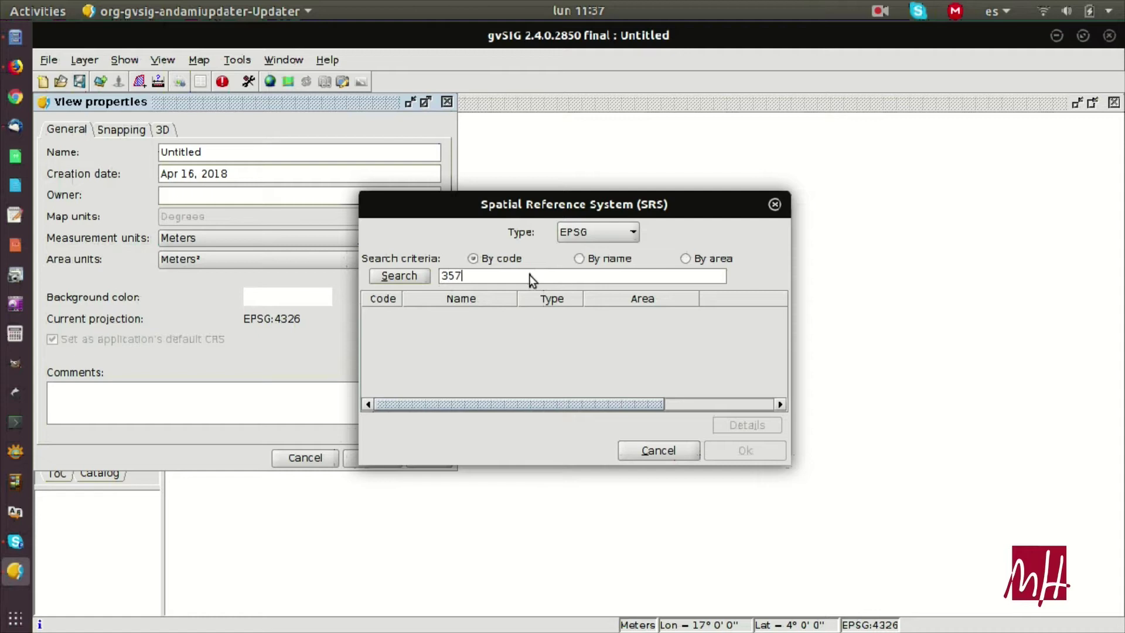
{"action": "key", "text": "Return"}
{"action": "left_click", "coordinate": [553, 369]}
{"action": "key", "text": "Return"}
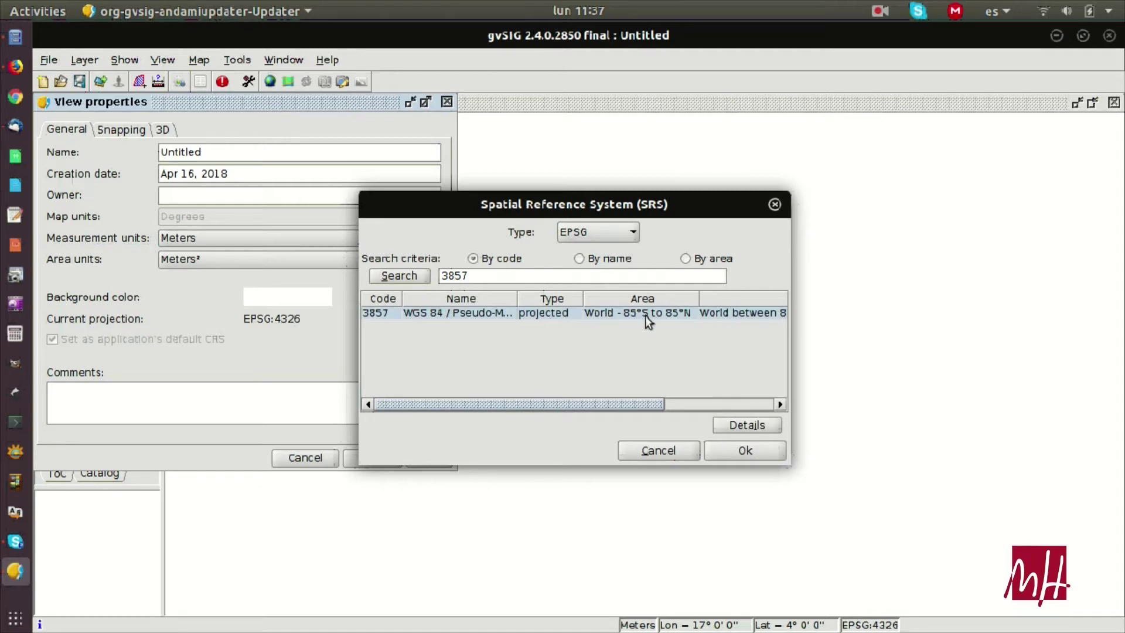
{"action": "left_click", "coordinate": [744, 451]}
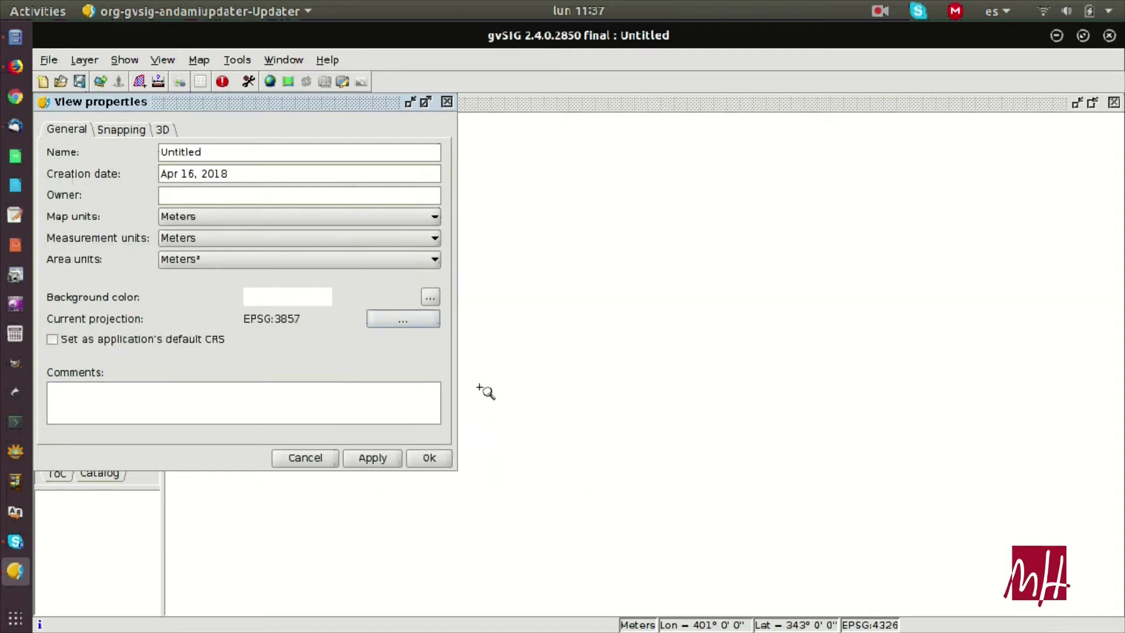
{"action": "left_click", "coordinate": [424, 459]}
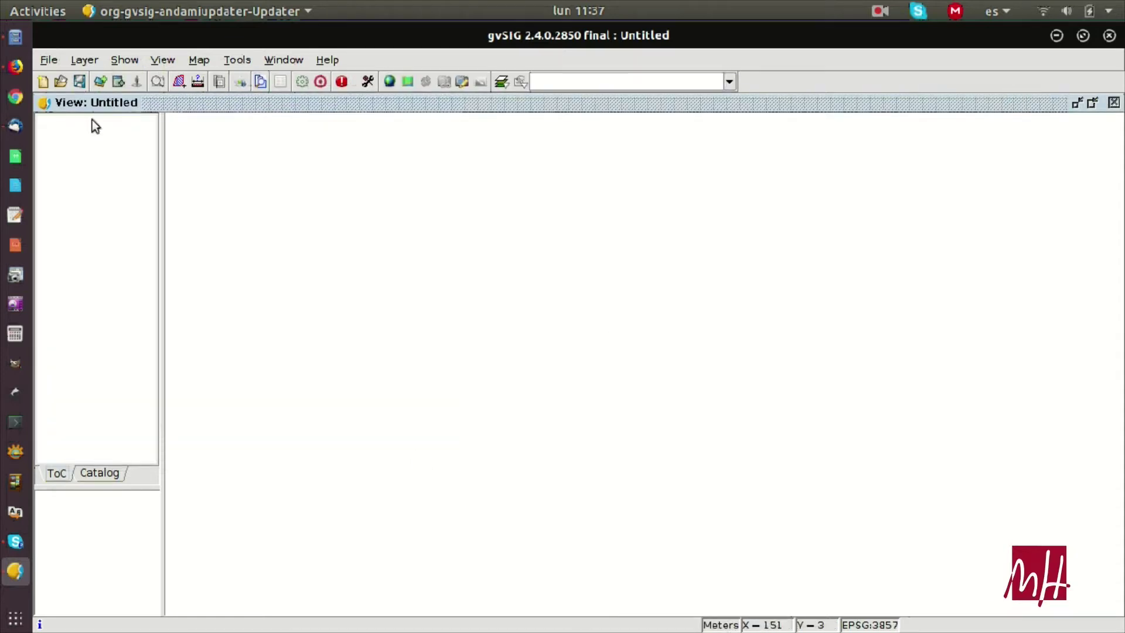
Add the shapefile police_precints.shp from the NYPD folder to the view as a layer
{"action": "right_click", "coordinate": [98, 137]}
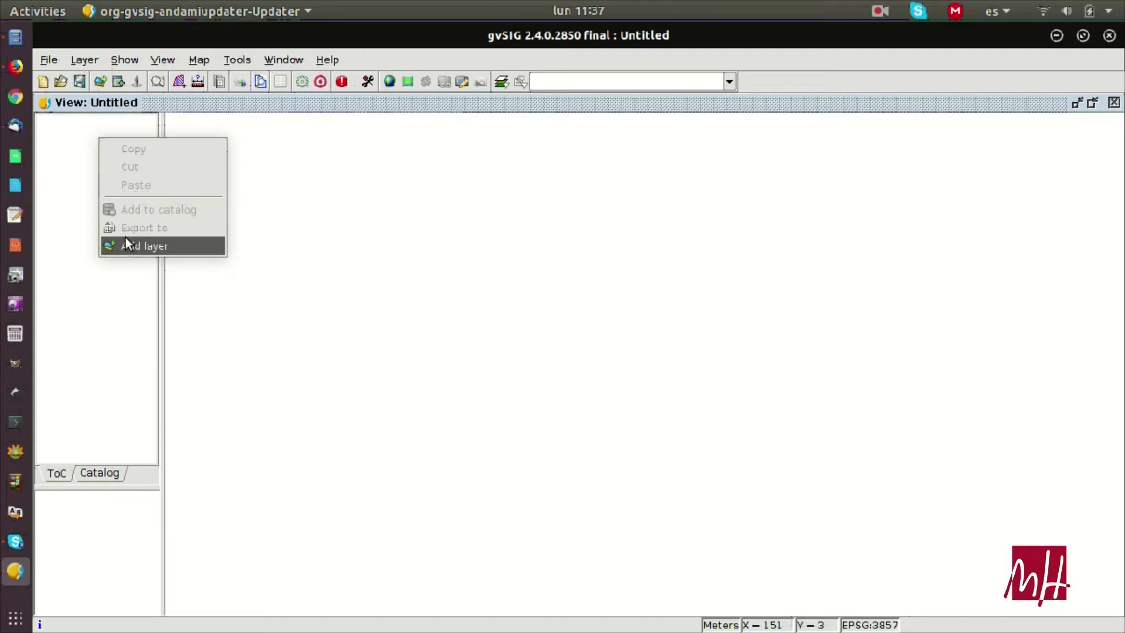
{"action": "left_click", "coordinate": [82, 124]}
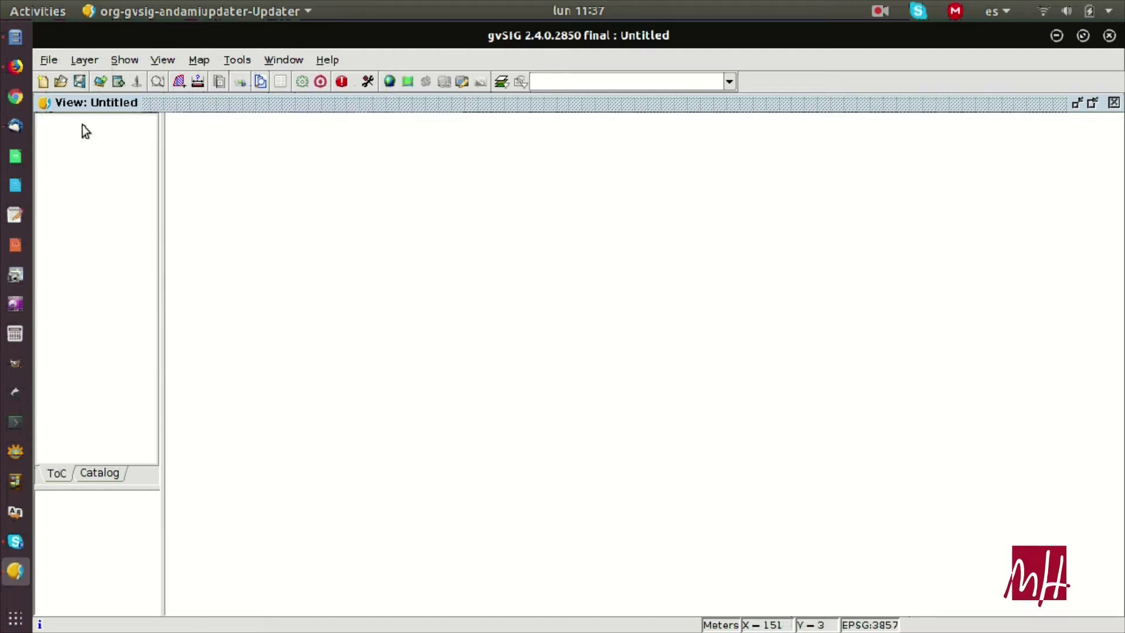
{"action": "left_click", "coordinate": [162, 60]}
{"action": "left_click", "coordinate": [121, 134]}
{"action": "left_click", "coordinate": [96, 83]}
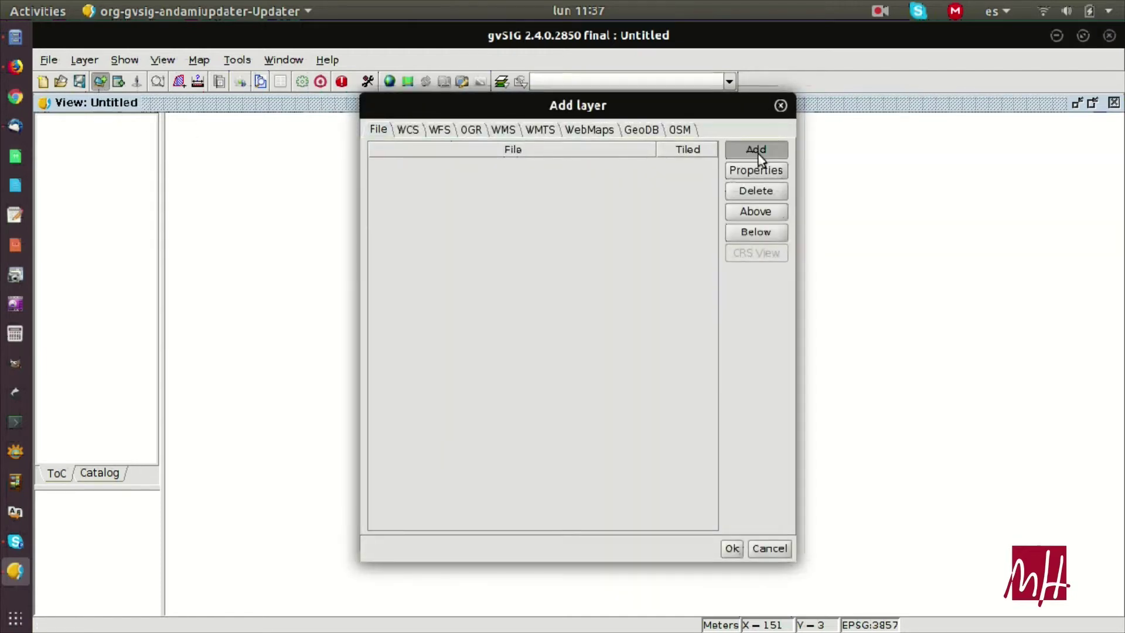
{"action": "left_click", "coordinate": [758, 151]}
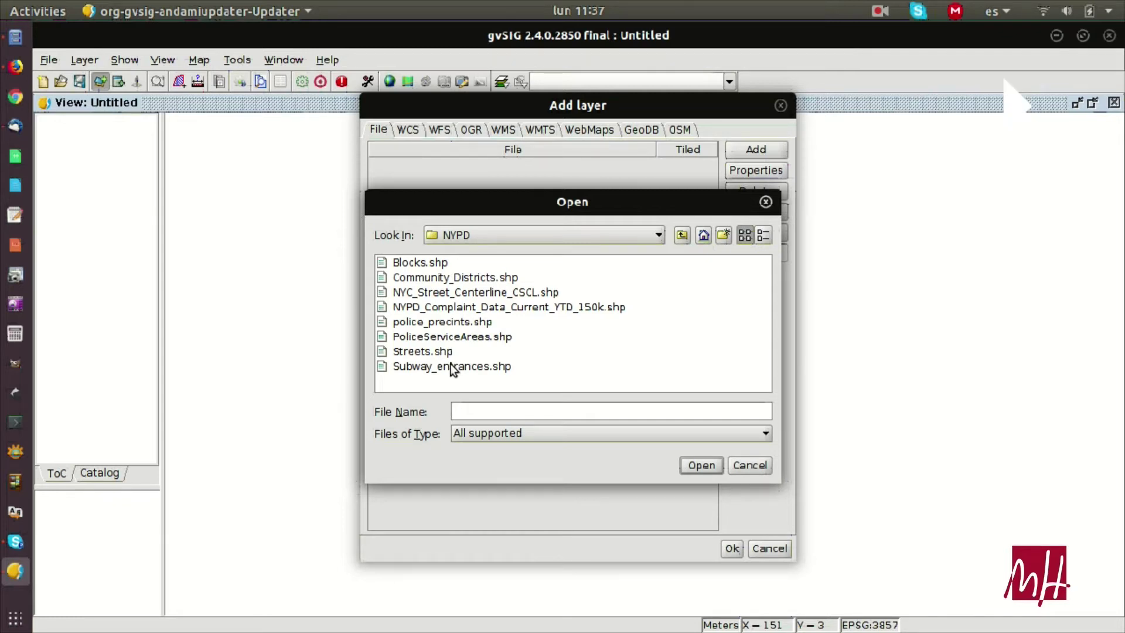
{"action": "left_click", "coordinate": [460, 325]}
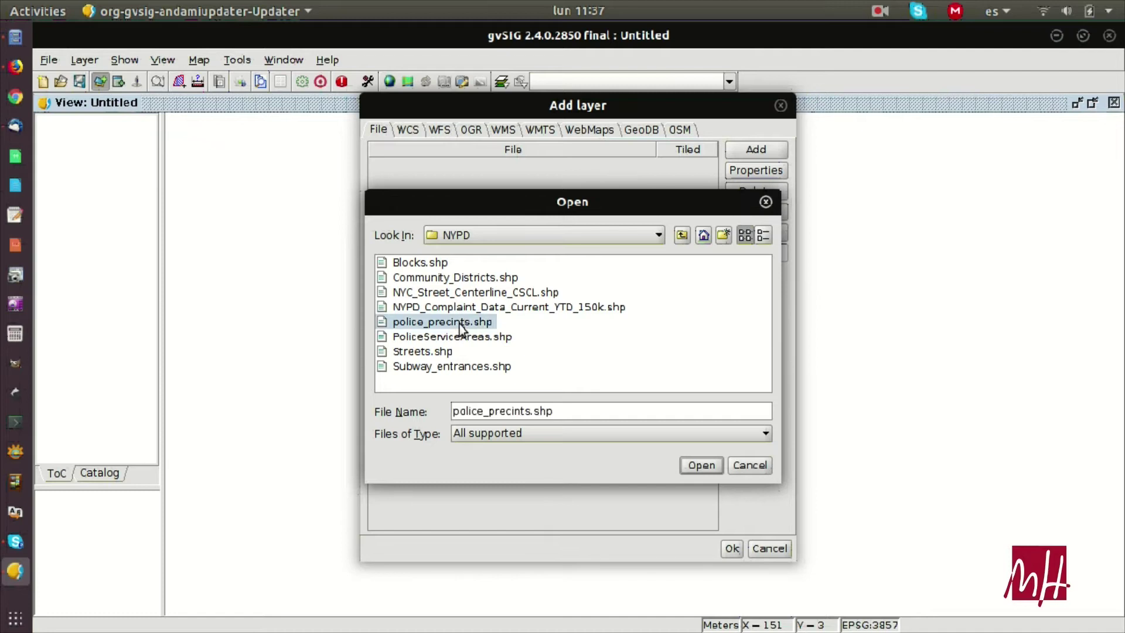
{"action": "left_click", "coordinate": [698, 467]}
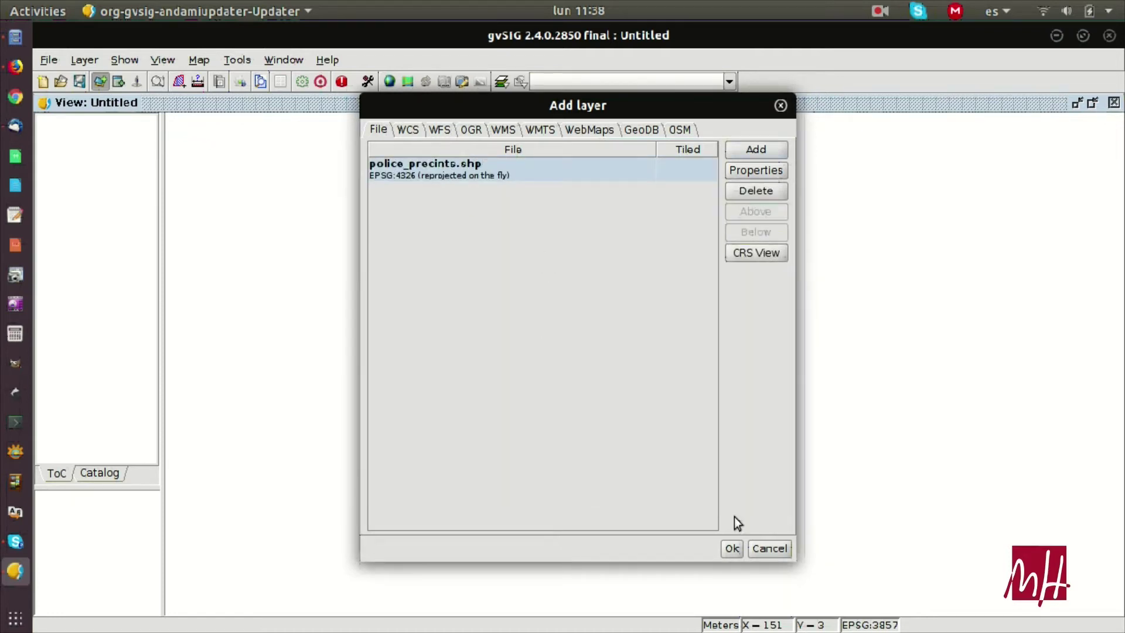
{"action": "left_click", "coordinate": [732, 548]}
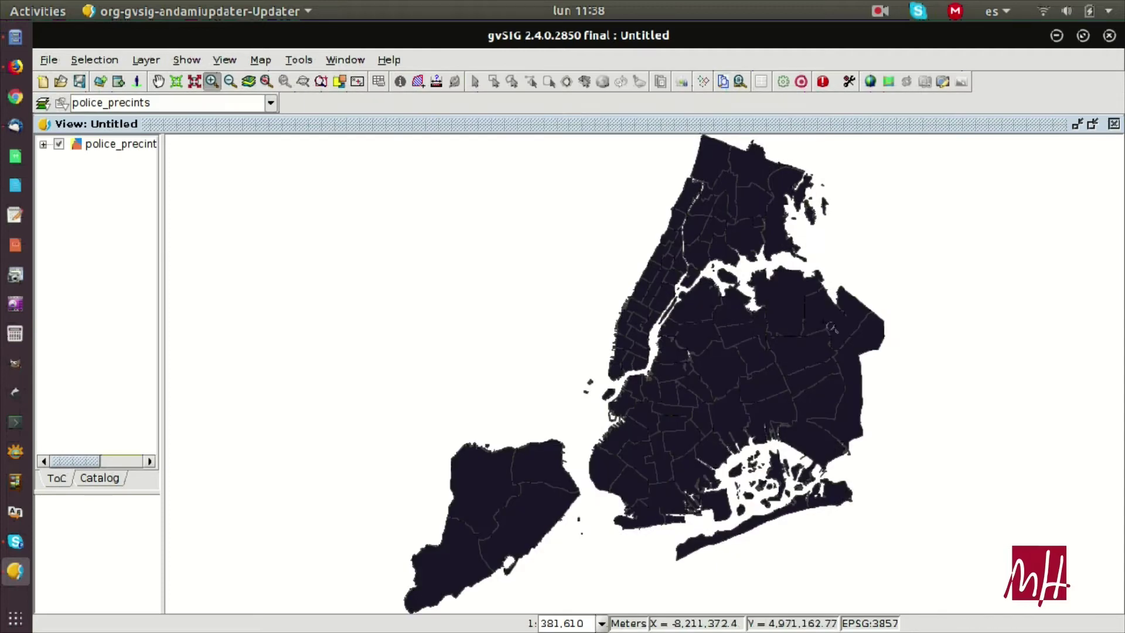
Add the police_precints layer to the locator overview map
{"action": "left_click", "coordinate": [139, 149]}
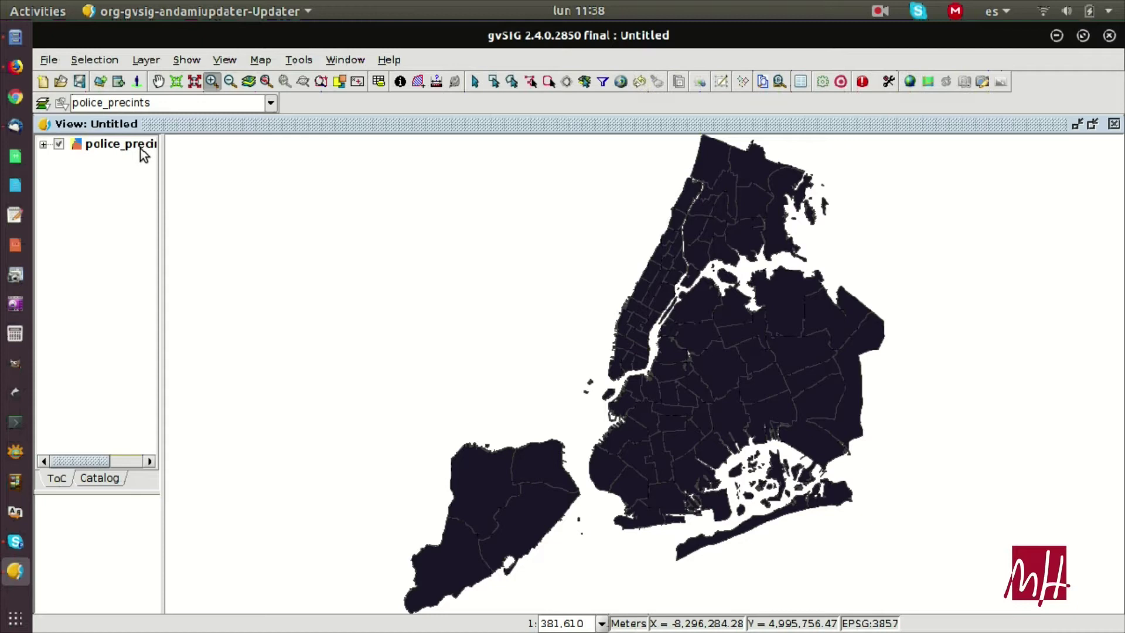
{"action": "right_click", "coordinate": [138, 148]}
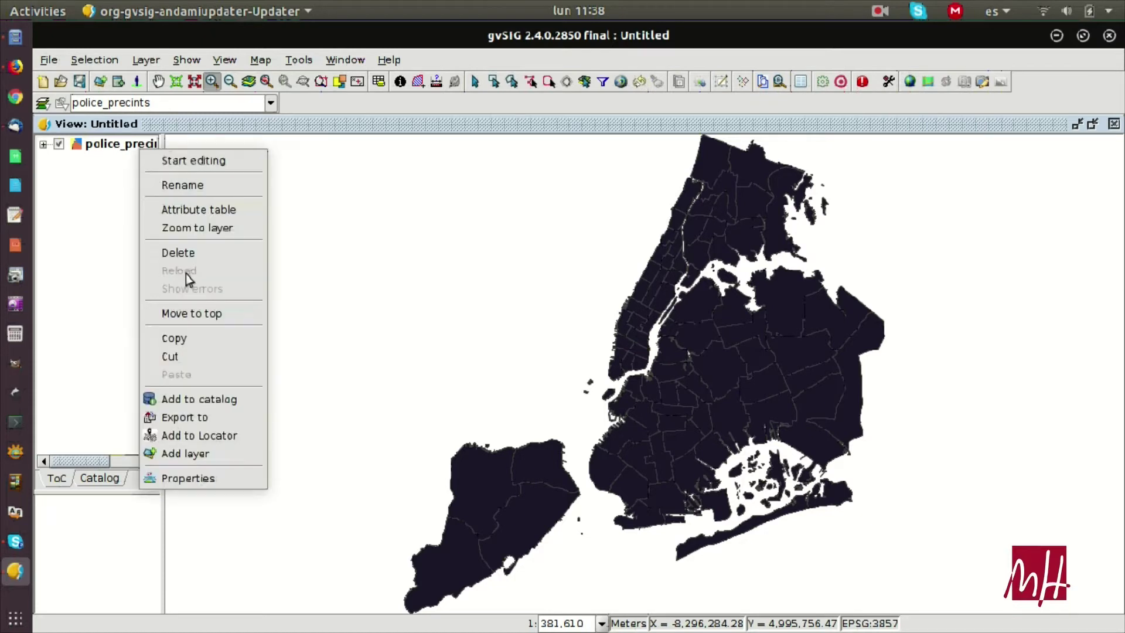
{"action": "left_click", "coordinate": [205, 438]}
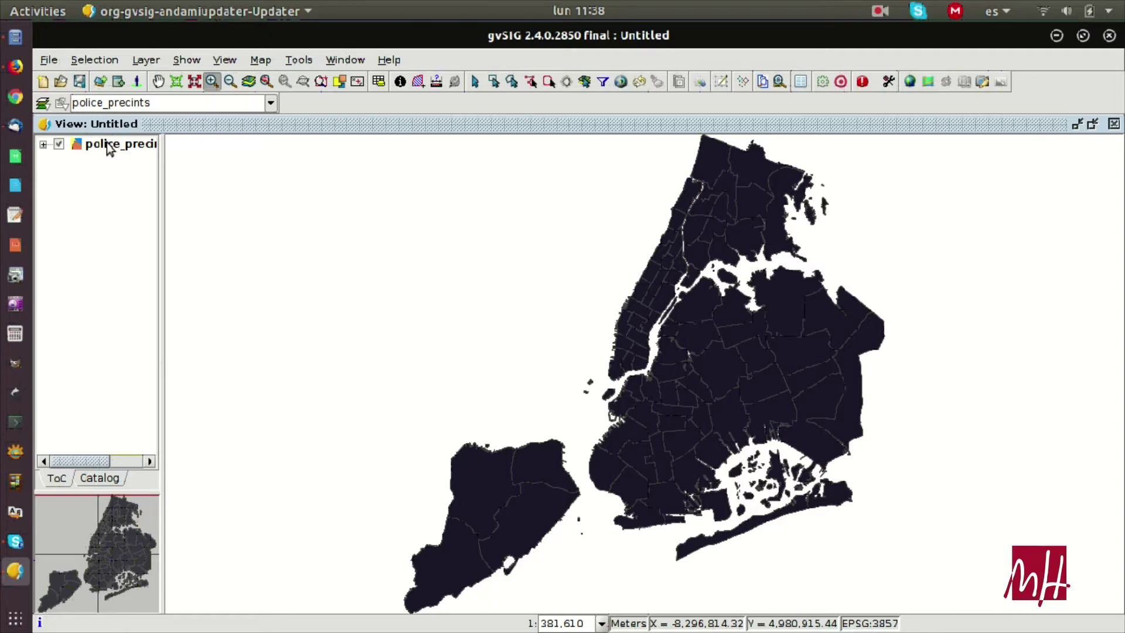
Add the OpenStreetMap Mapnik tile layer and place it below police_precints in the layer order
{"action": "left_click", "coordinate": [100, 82]}
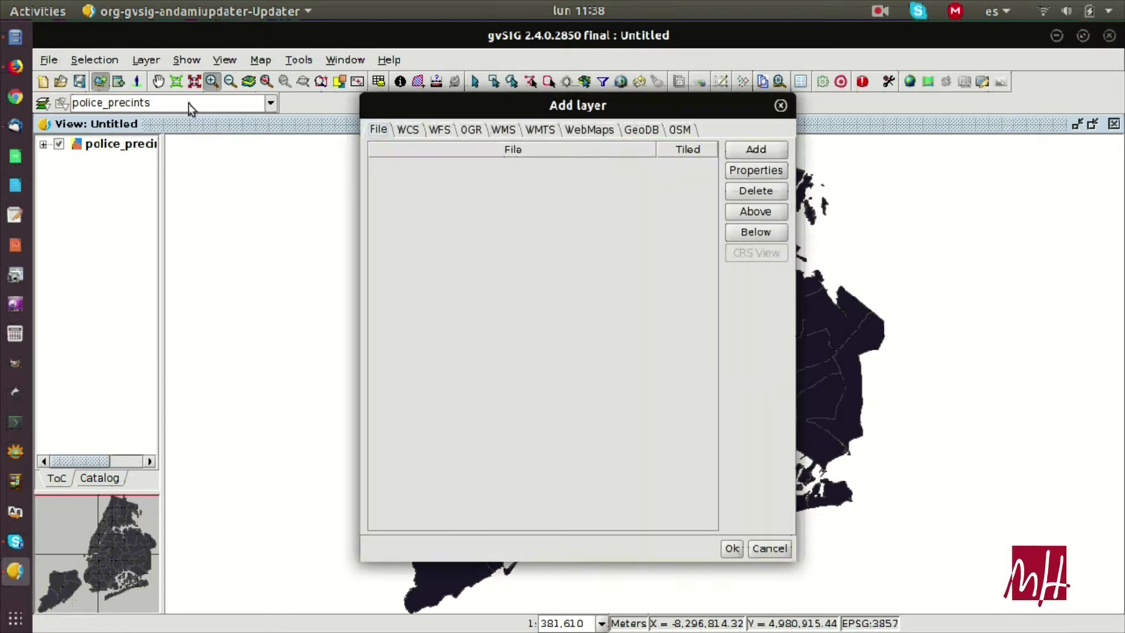
{"action": "left_click", "coordinate": [680, 129]}
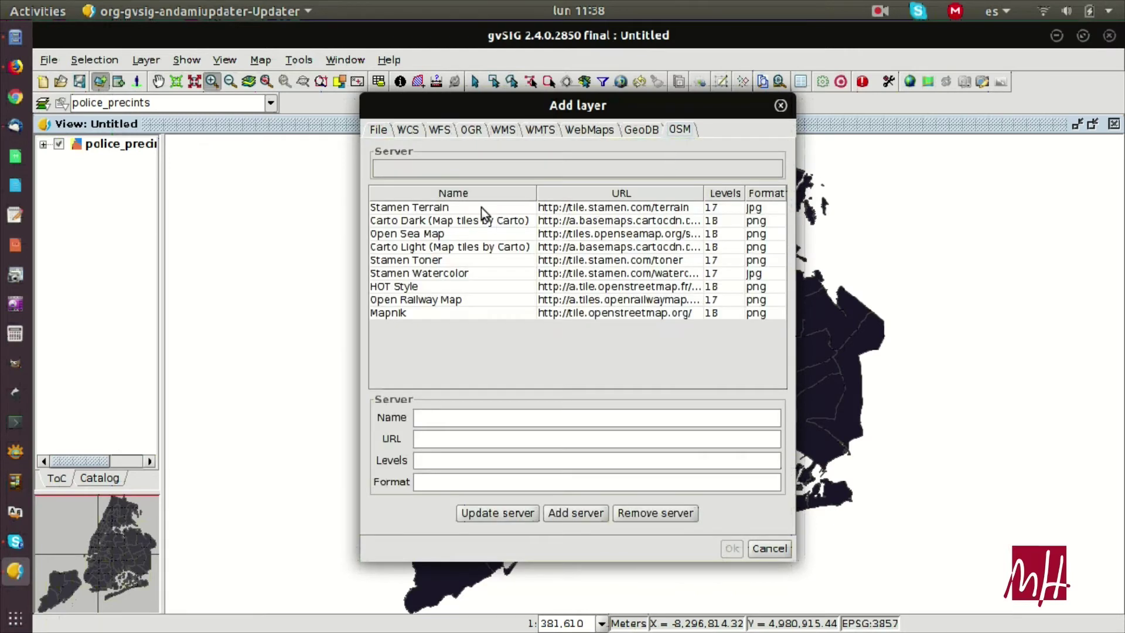
{"action": "left_click", "coordinate": [456, 316]}
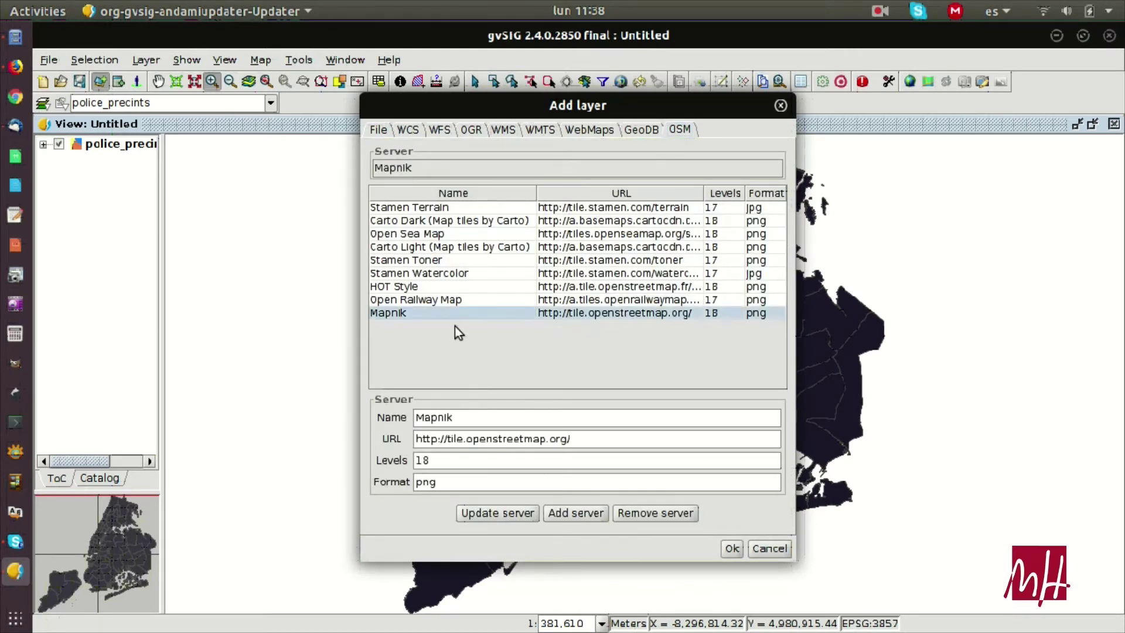
{"action": "left_click", "coordinate": [733, 548]}
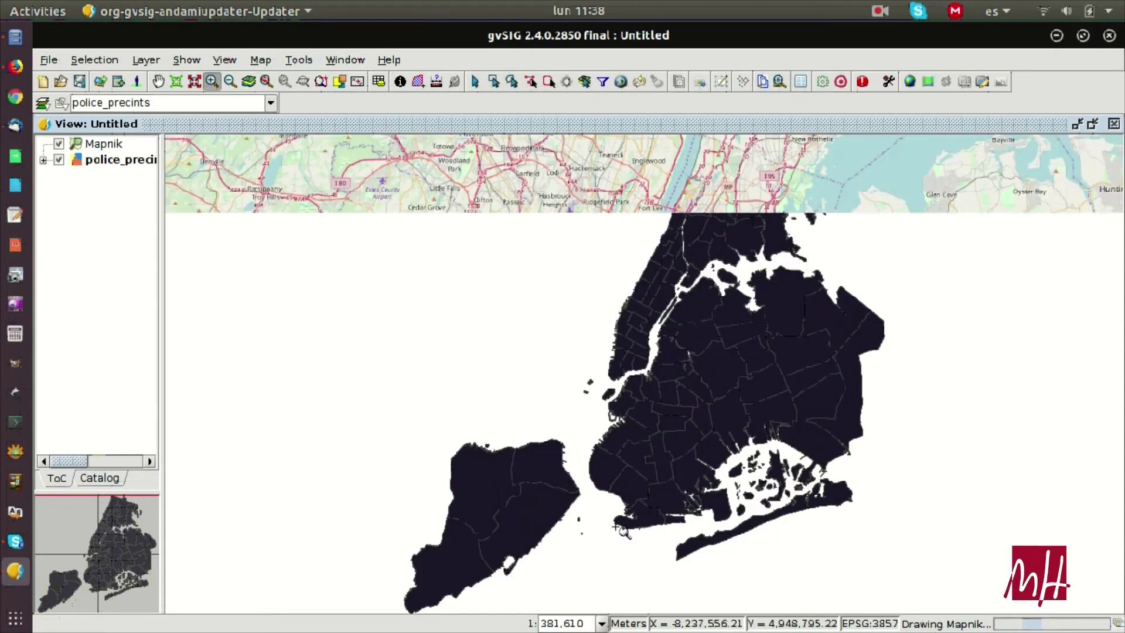
{"action": "mouse_move", "coordinate": [101, 143]}
{"action": "left_mouse_down"}
{"action": "mouse_move", "coordinate": [101, 176]}
{"action": "mouse_move", "coordinate": [101, 167]}
{"action": "left_mouse_up"}
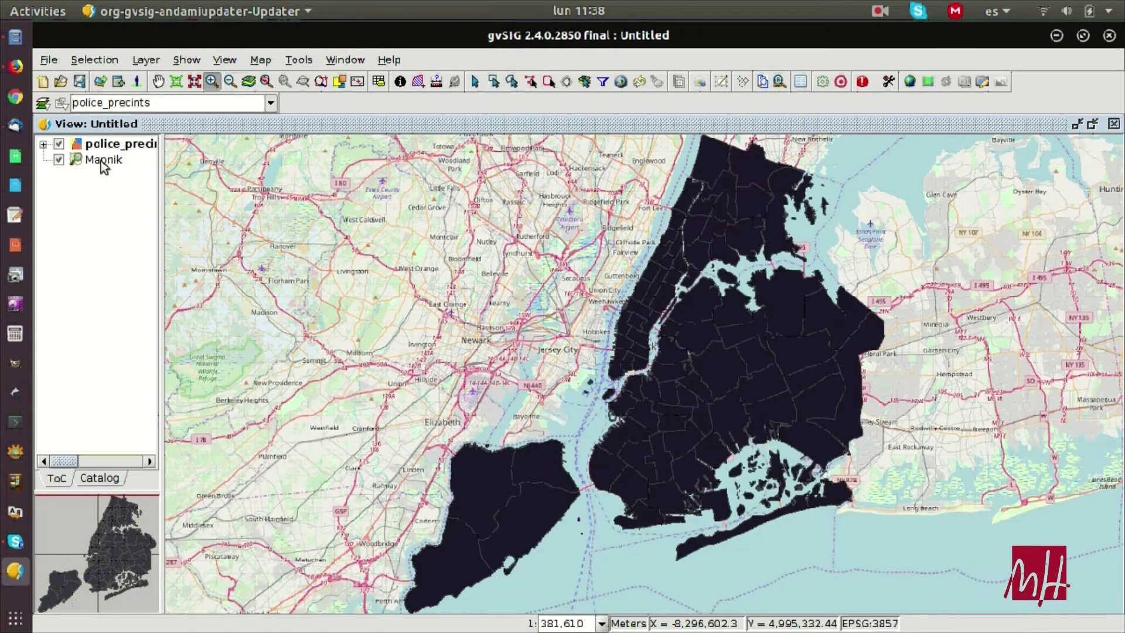
View the full extent of the Mapnik layer and return to the extent of police_precints
{"action": "right_click", "coordinate": [101, 159]}
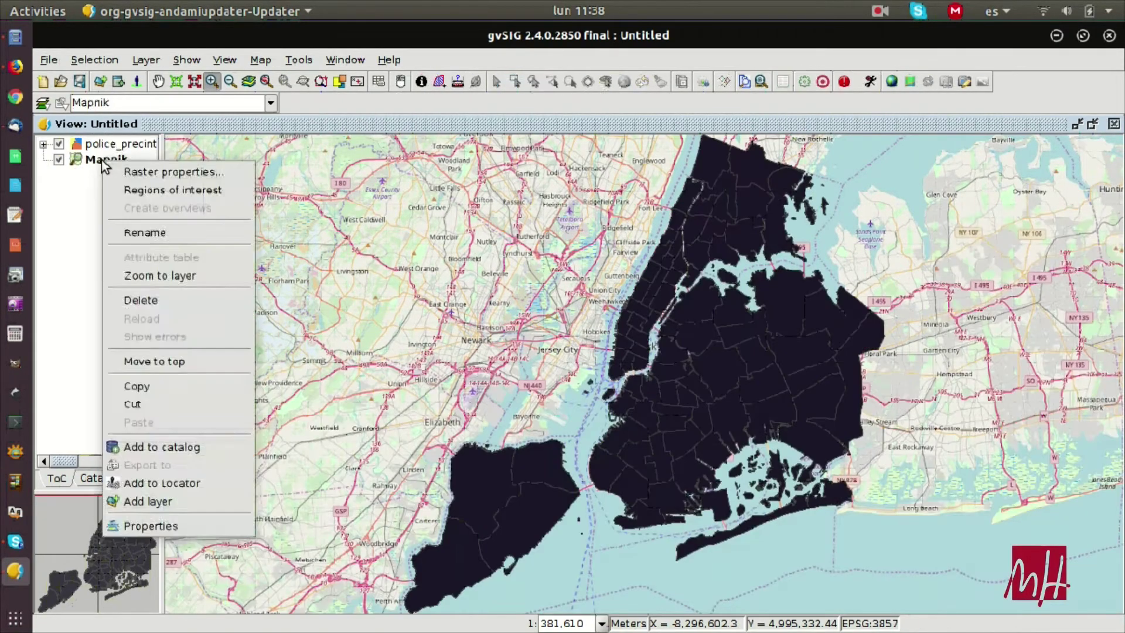
{"action": "left_click", "coordinate": [167, 275]}
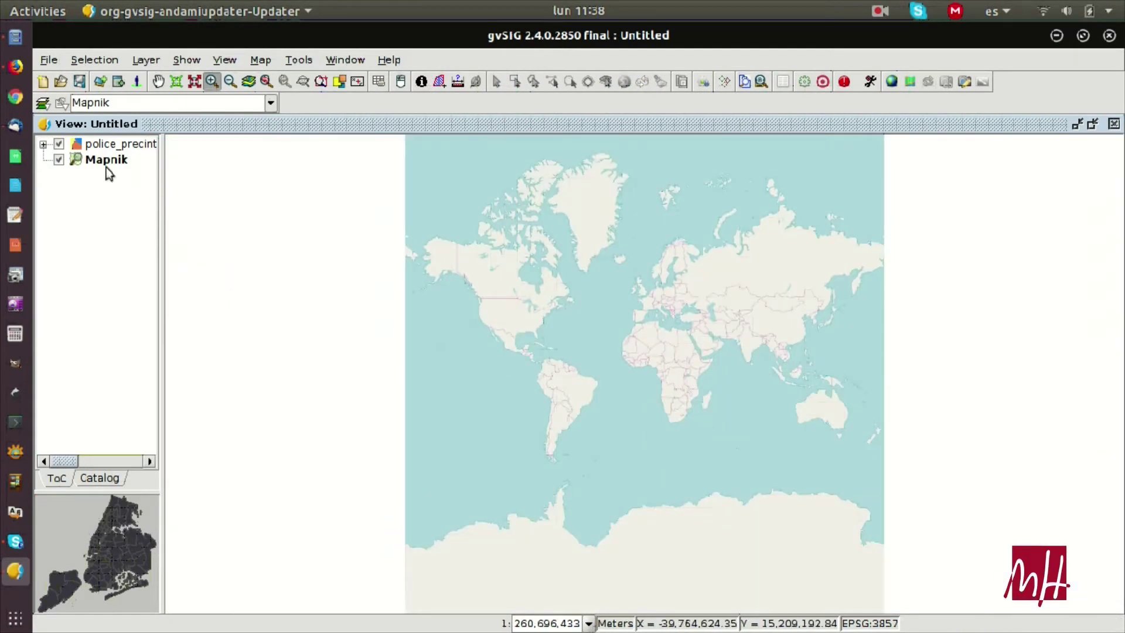
{"action": "right_click", "coordinate": [103, 146]}
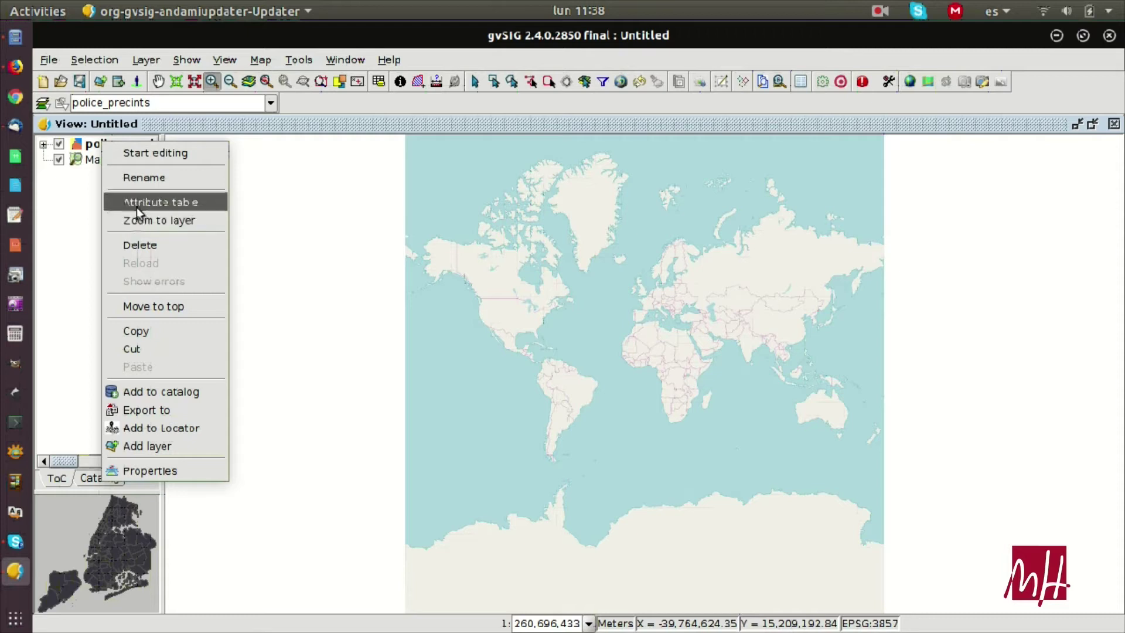
{"action": "left_click", "coordinate": [136, 220]}
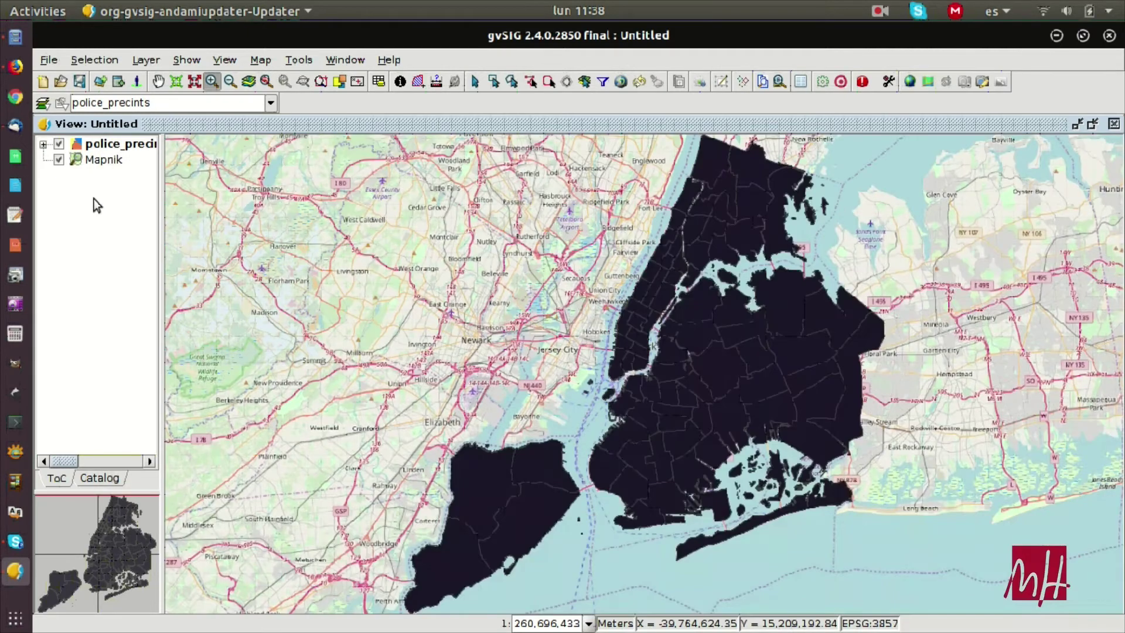
Change the police_precints polygon symbol to no fill with an outline width of 4 pixels
{"action": "left_click", "coordinate": [43, 144]}
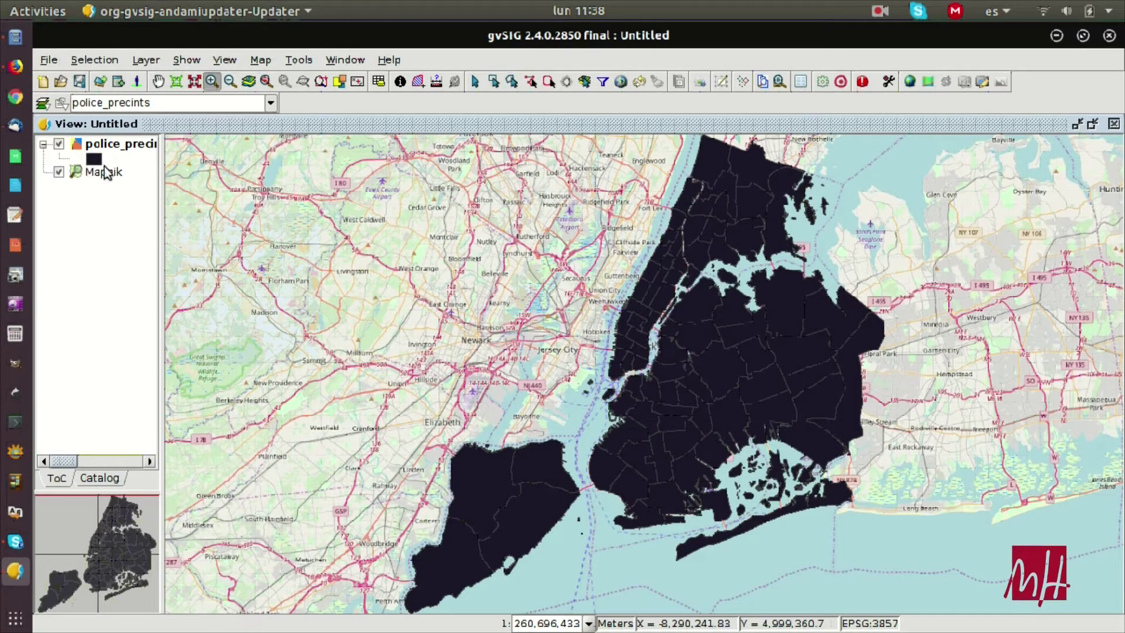
{"action": "double_click", "coordinate": [94, 159]}
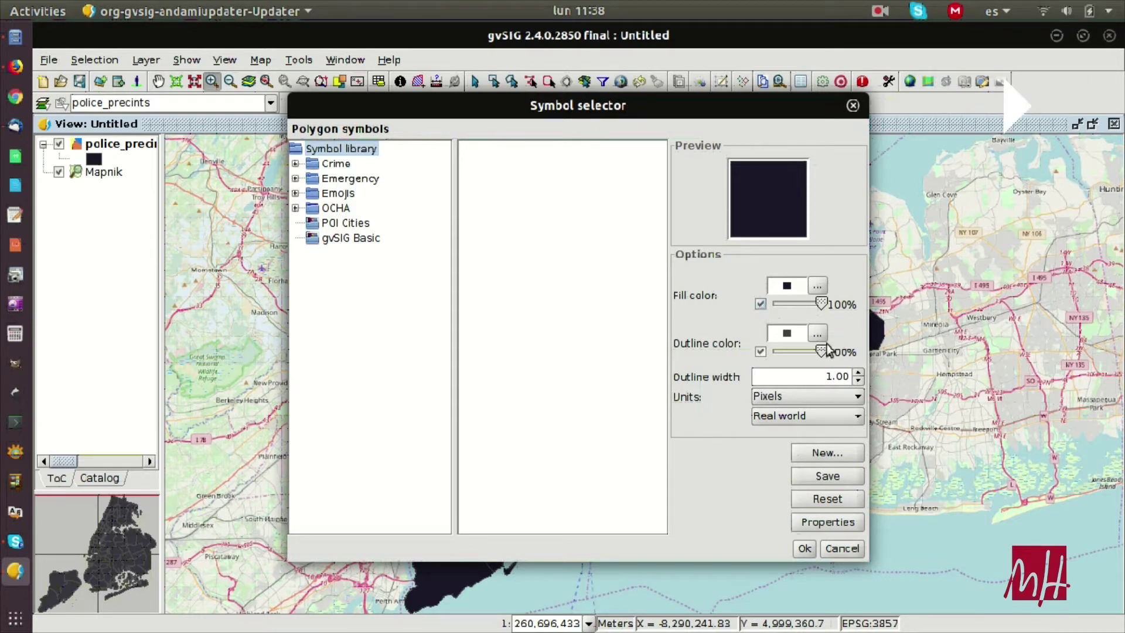
{"action": "left_click", "coordinate": [761, 304]}
{"action": "left_click", "coordinate": [859, 371]}
{"action": "left_click", "coordinate": [859, 371]}
{"action": "left_click", "coordinate": [858, 371]}
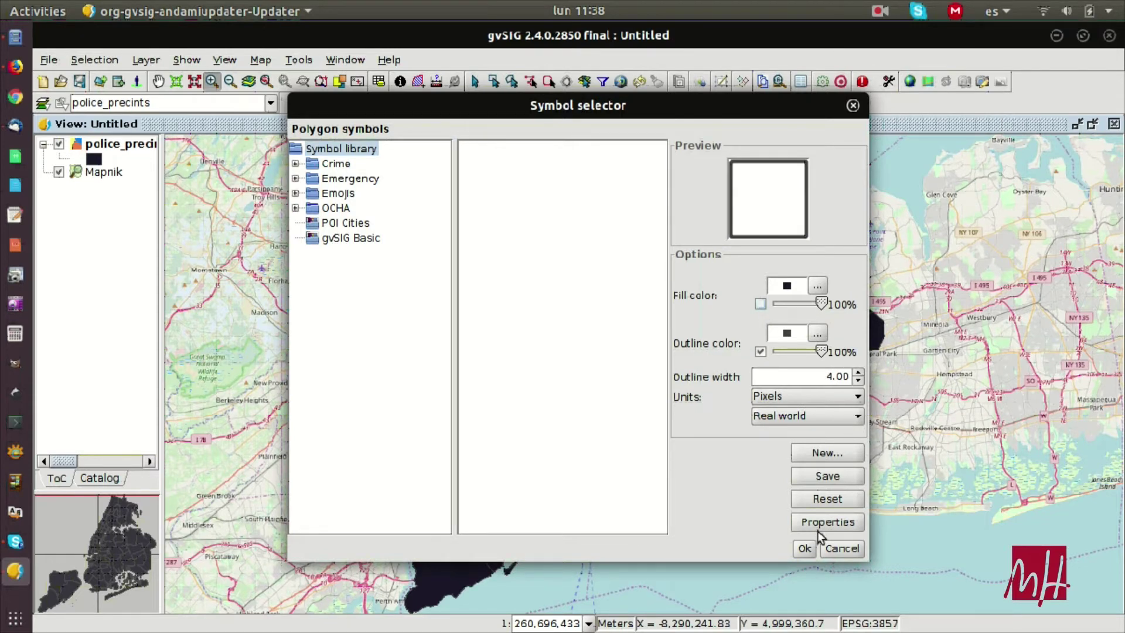
{"action": "left_click", "coordinate": [805, 548]}
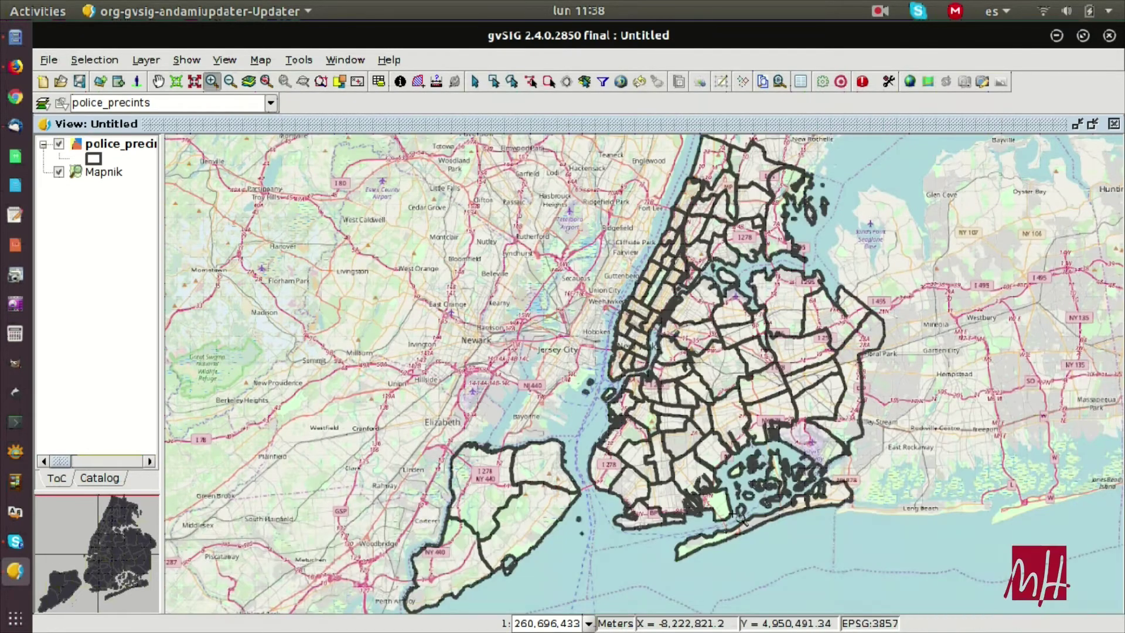
Add PoliceServiceAreas.shp from the NYPD folder in the user folder of the catalog to the view
{"action": "left_click_drag", "start_coordinate": [609, 311], "coordinate": [706, 387]}
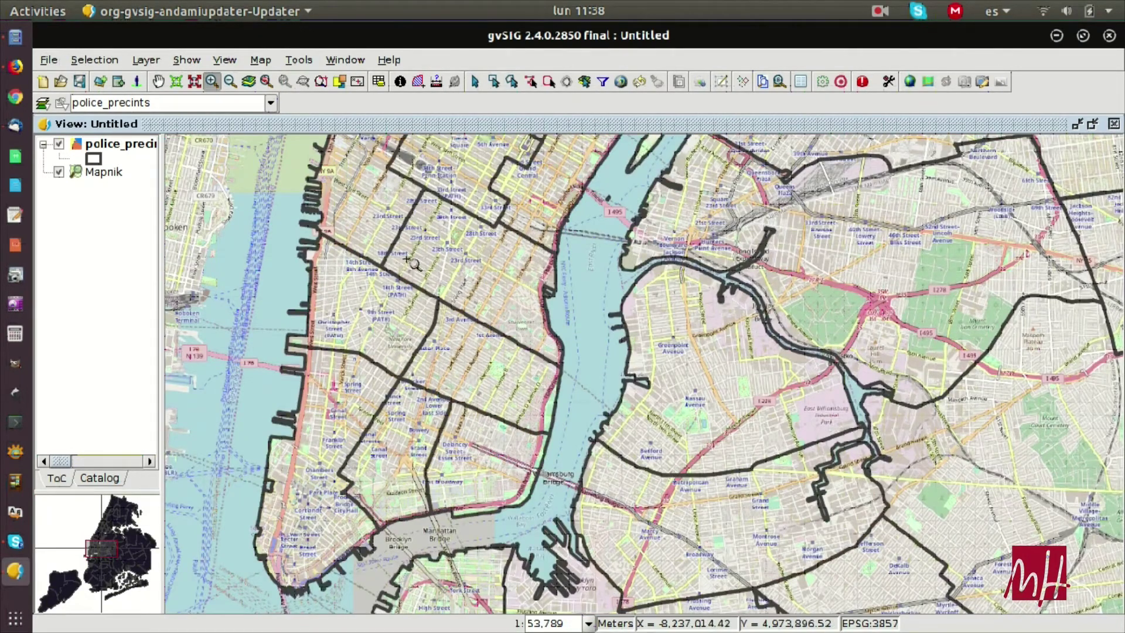
{"action": "mouse_move", "coordinate": [157, 410]}
{"action": "left_mouse_down"}
{"action": "mouse_move", "coordinate": [340, 410]}
{"action": "mouse_move", "coordinate": [341, 490]}
{"action": "left_mouse_up"}
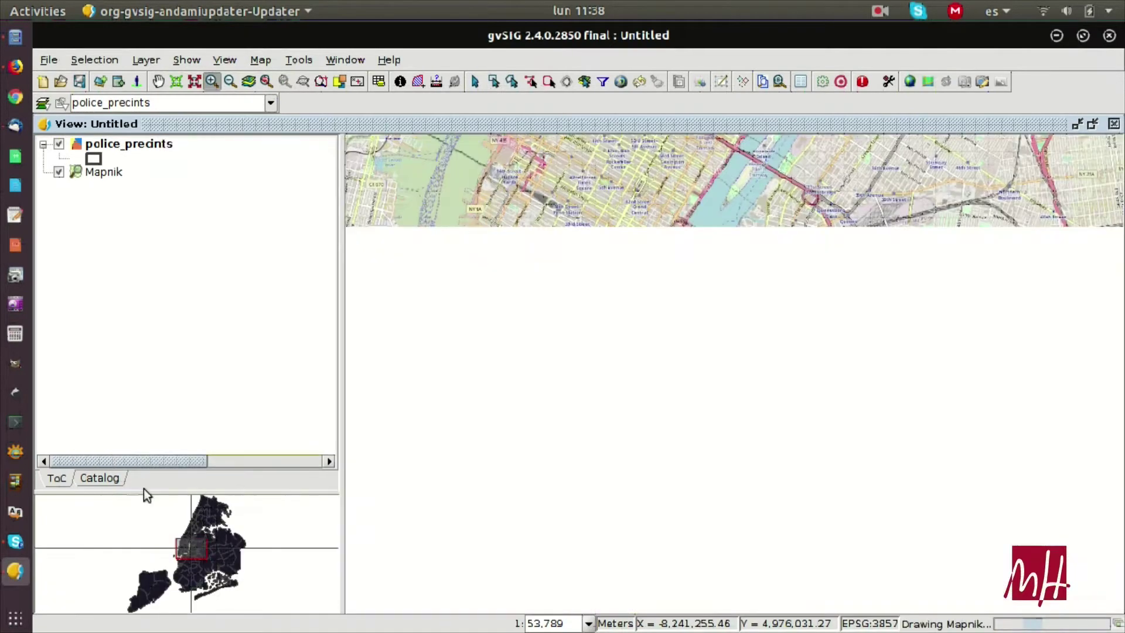
{"action": "left_click", "coordinate": [103, 477]}
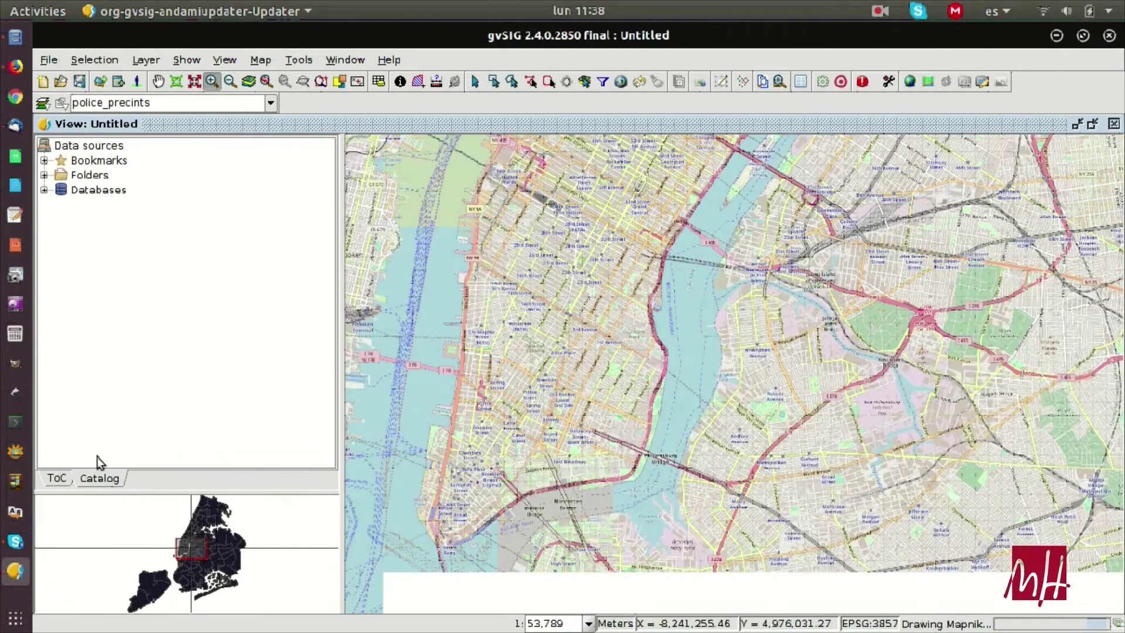
{"action": "left_click", "coordinate": [45, 175]}
{"action": "left_click", "coordinate": [59, 189]}
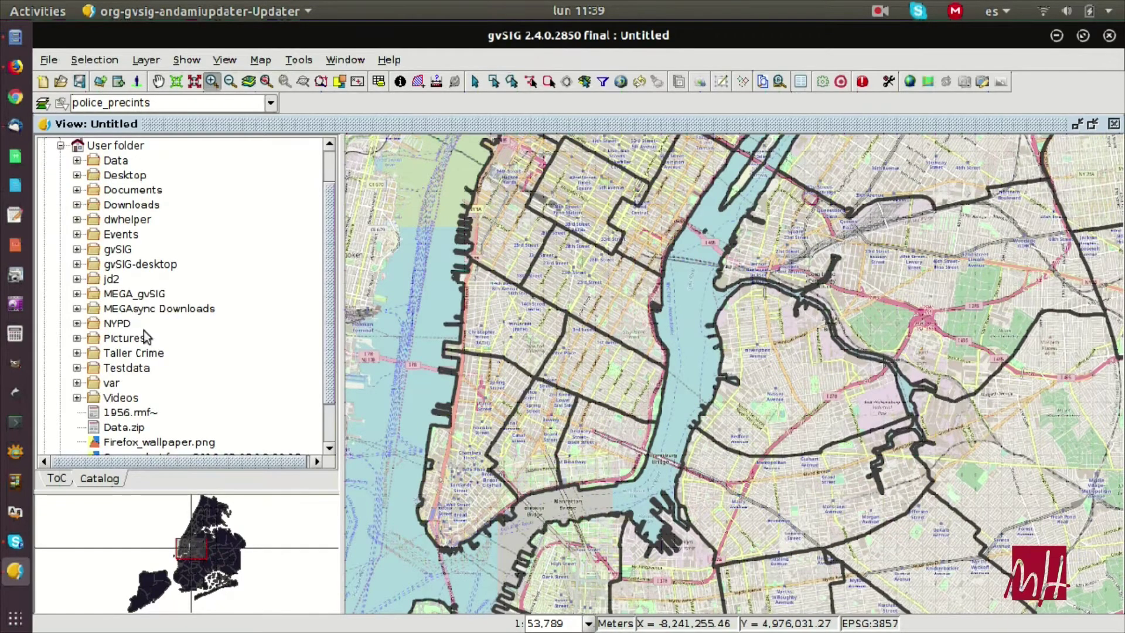
{"action": "scroll", "coordinate": [144, 332], "scroll_direction": "down", "scroll_amount": 1}
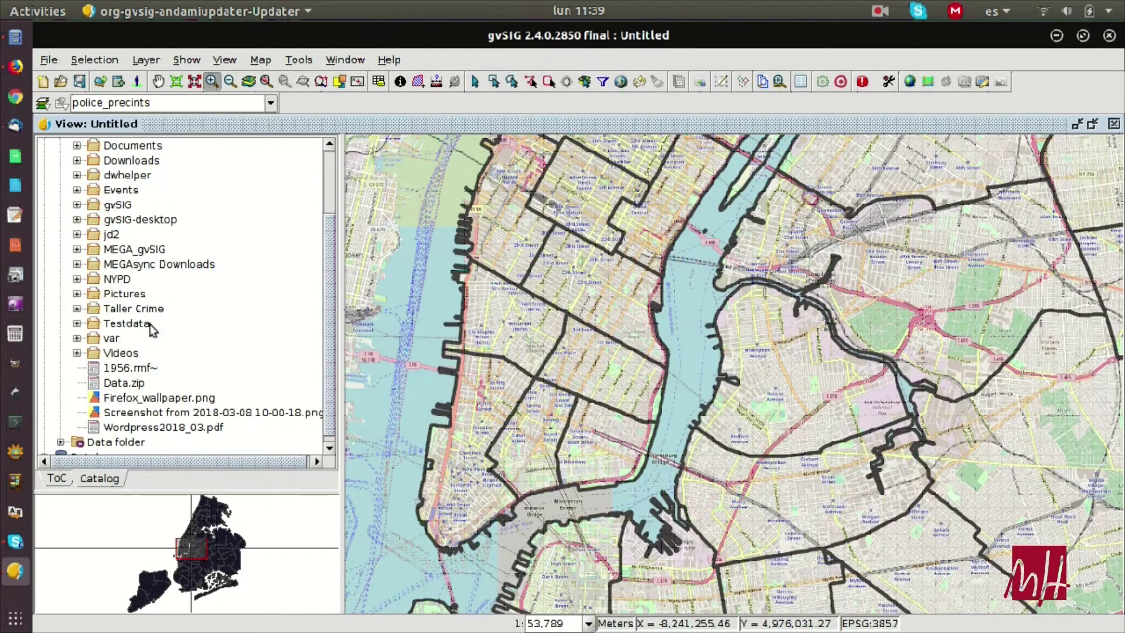
{"action": "left_click", "coordinate": [78, 279]}
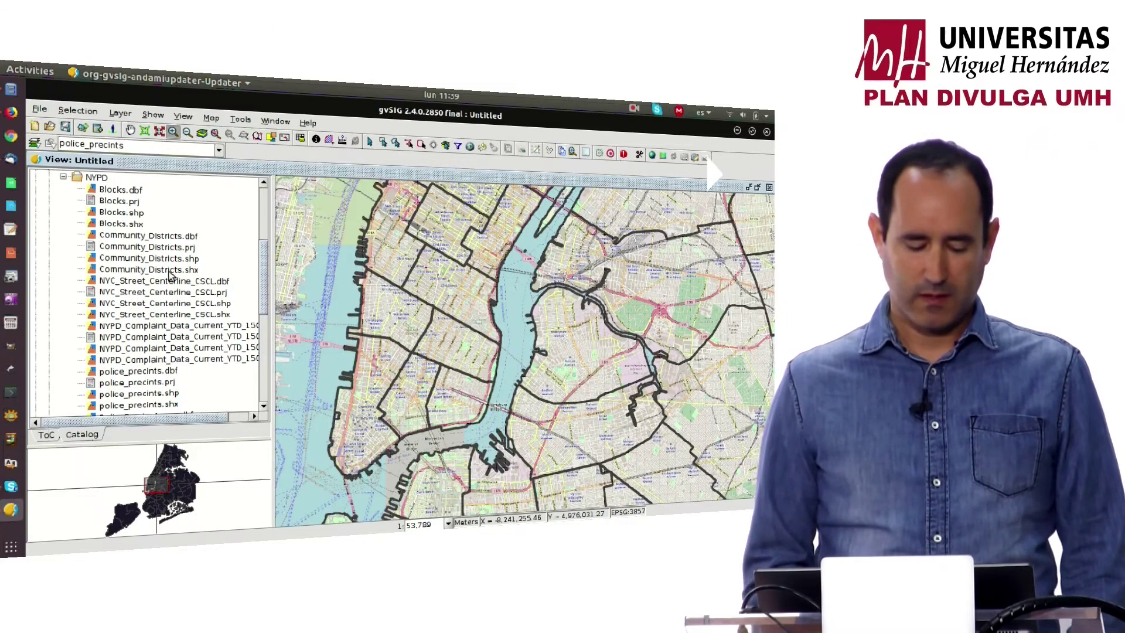
{"action": "scroll", "coordinate": [170, 274], "scroll_direction": "down", "scroll_amount": 2}
{"action": "left_click", "coordinate": [172, 368]}
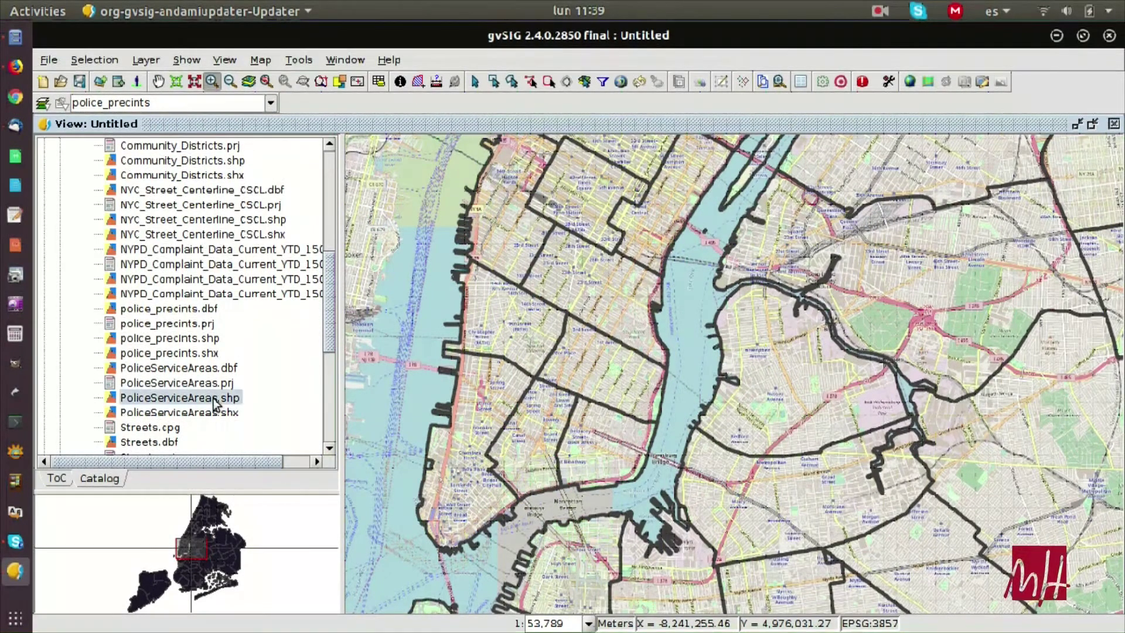
{"action": "double_click", "coordinate": [214, 402]}
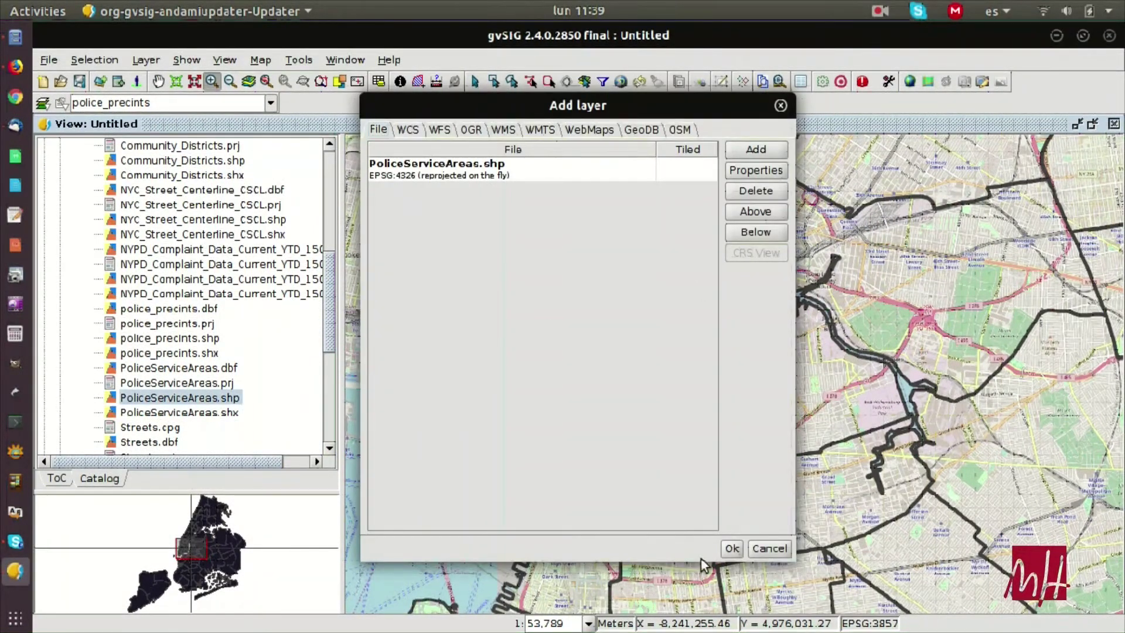
{"action": "left_click", "coordinate": [732, 549]}
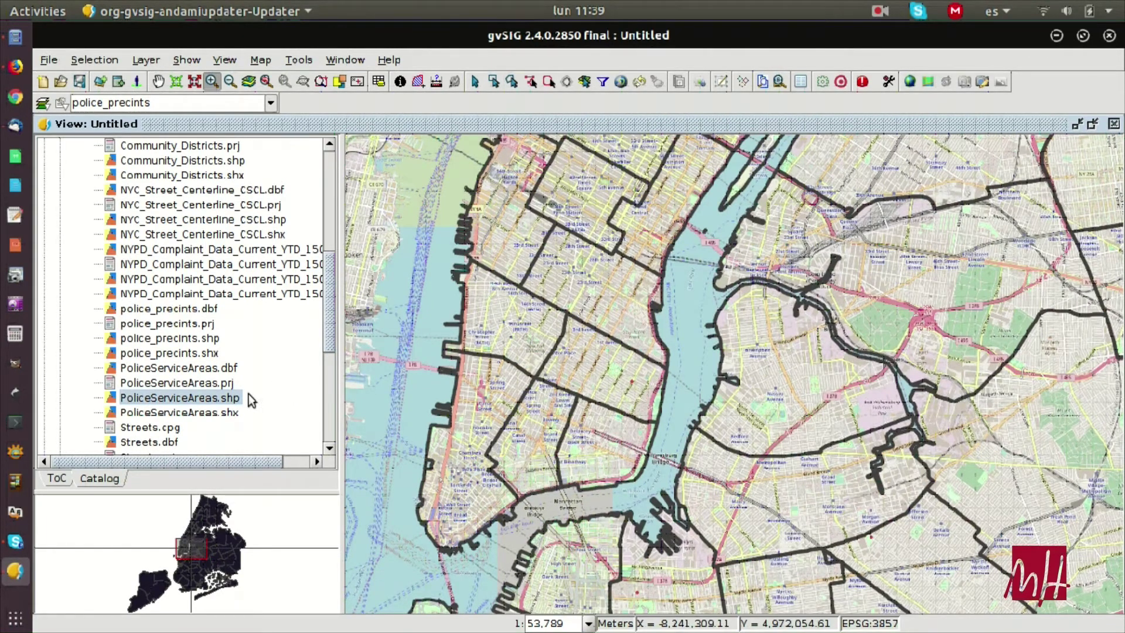
Bookmark PoliceServiceAreas.shp in the catalog and add the bookmarked NYPD_Complaint_Data_Current_YTD_150k.shp to the view
{"action": "right_click", "coordinate": [225, 396]}
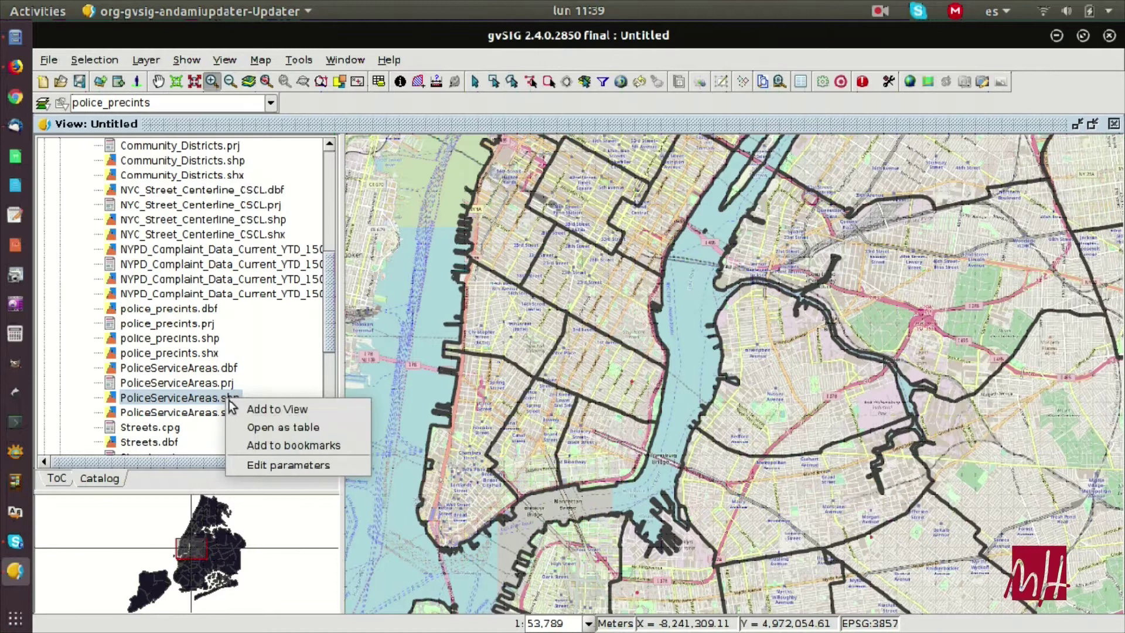
{"action": "left_click", "coordinate": [290, 446]}
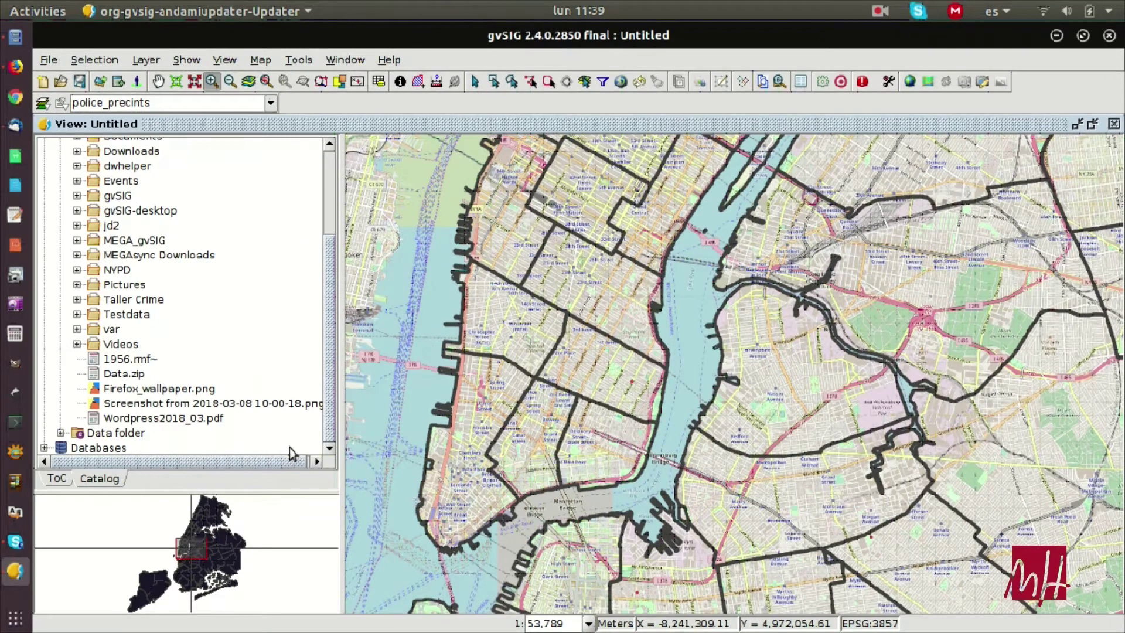
{"action": "scroll", "coordinate": [271, 306], "scroll_direction": "up", "scroll_amount": 2}
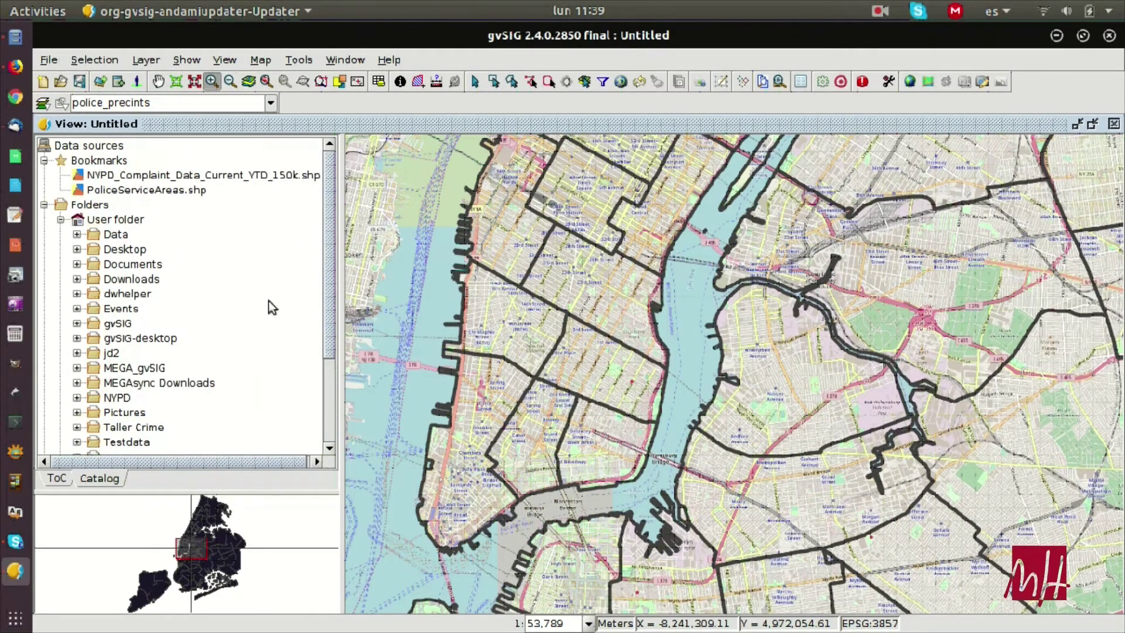
{"action": "double_click", "coordinate": [143, 176]}
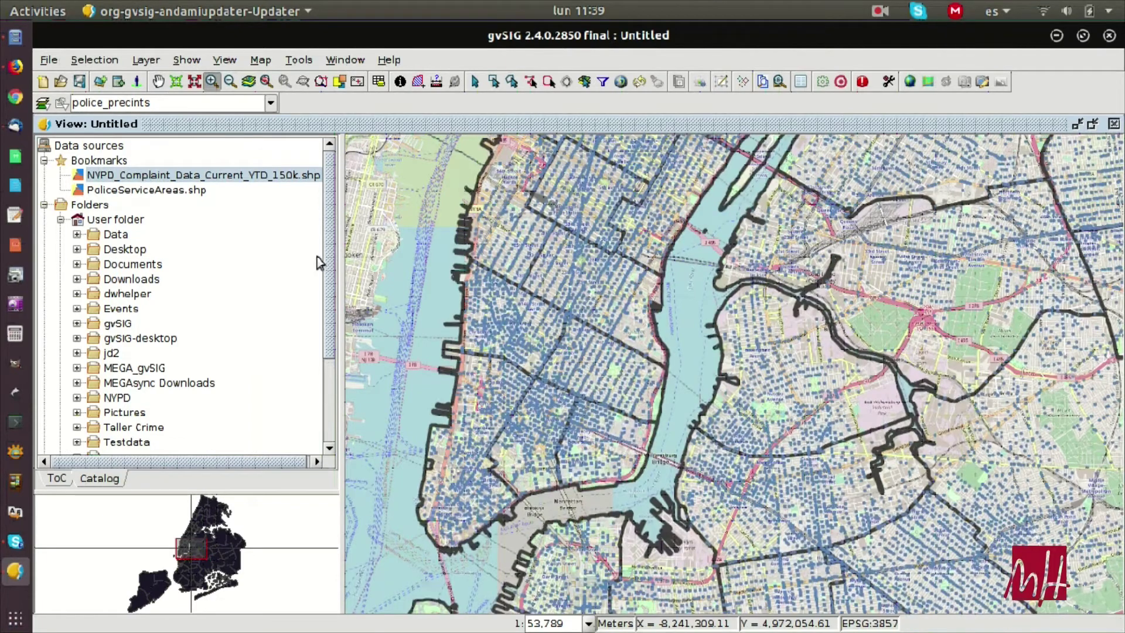
{"action": "left_click", "coordinate": [57, 478]}
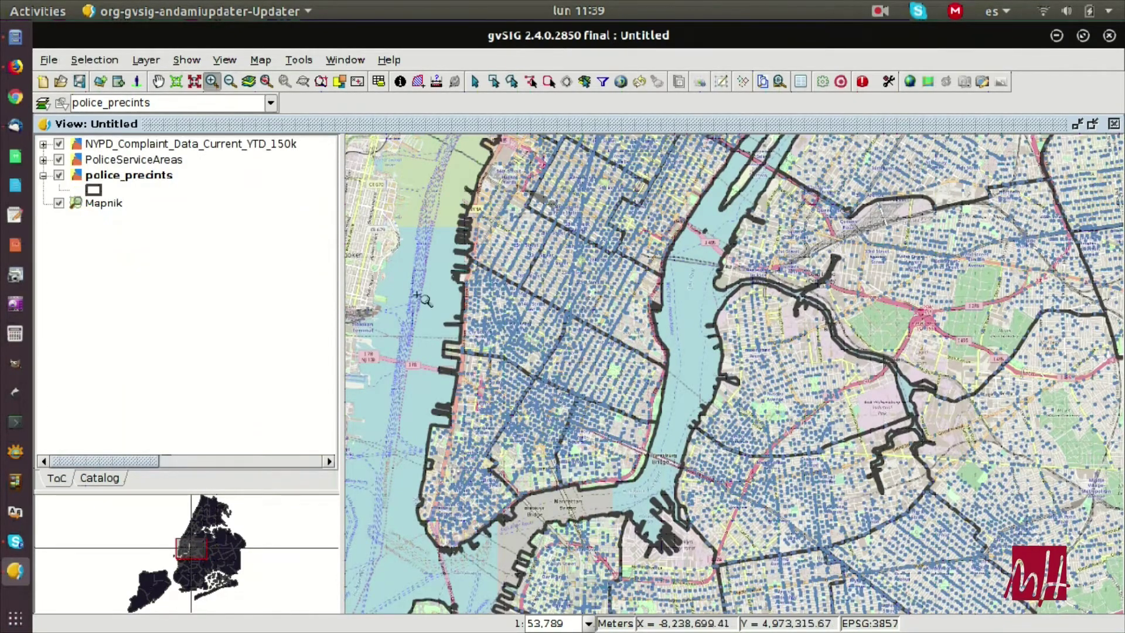
Hide the NYPD_Complaint_Data_Current_YTD_150k layer and change the PoliceServiceAreas symbol to the police marker from the POI Cities library
{"action": "left_click", "coordinate": [59, 144]}
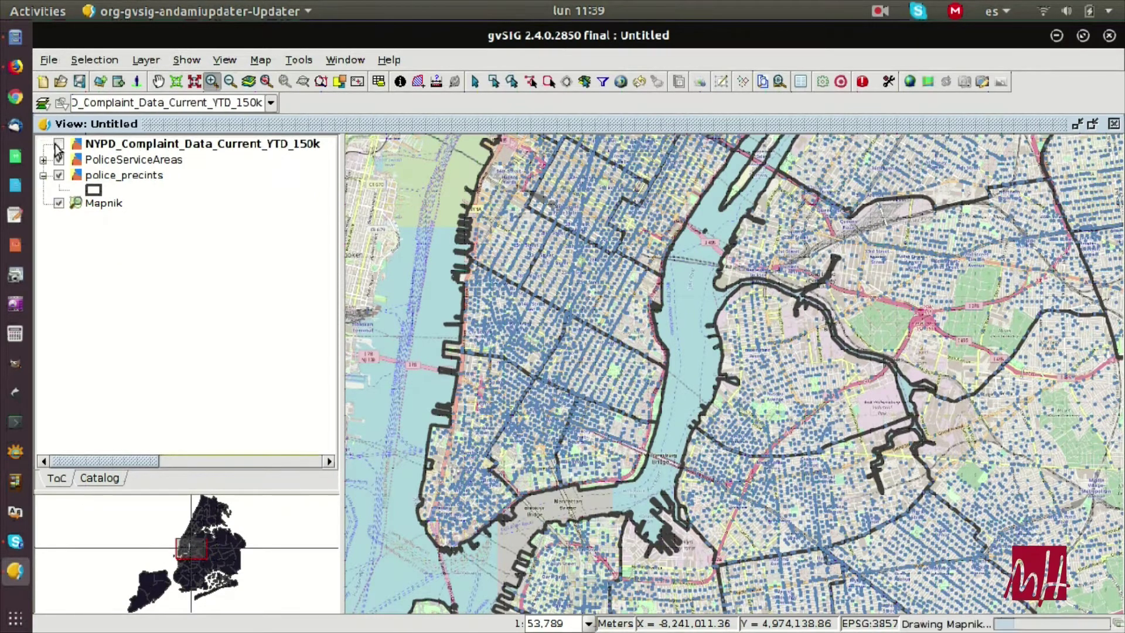
{"action": "left_click", "coordinate": [43, 160]}
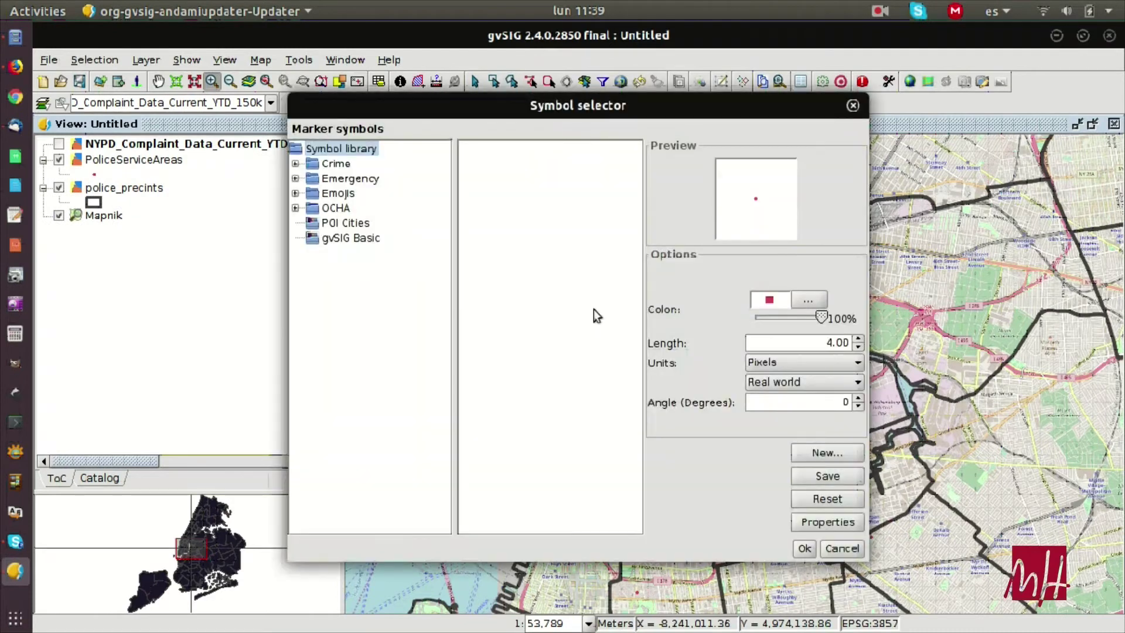
{"action": "left_click", "coordinate": [858, 339]}
{"action": "left_click", "coordinate": [858, 339]}
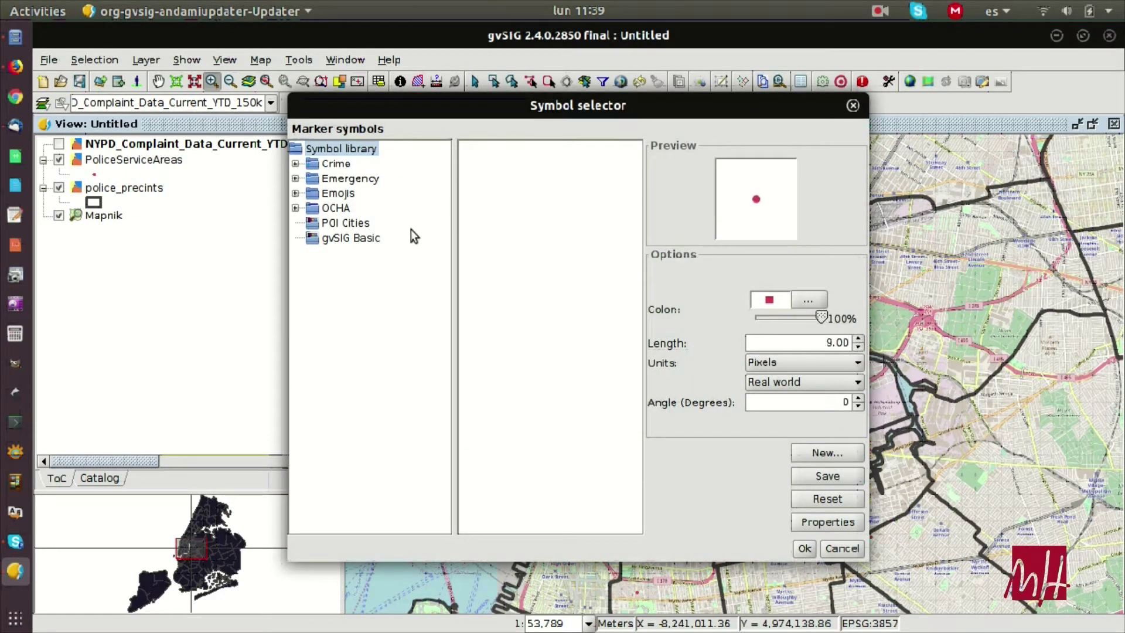
{"action": "left_click", "coordinate": [343, 223]}
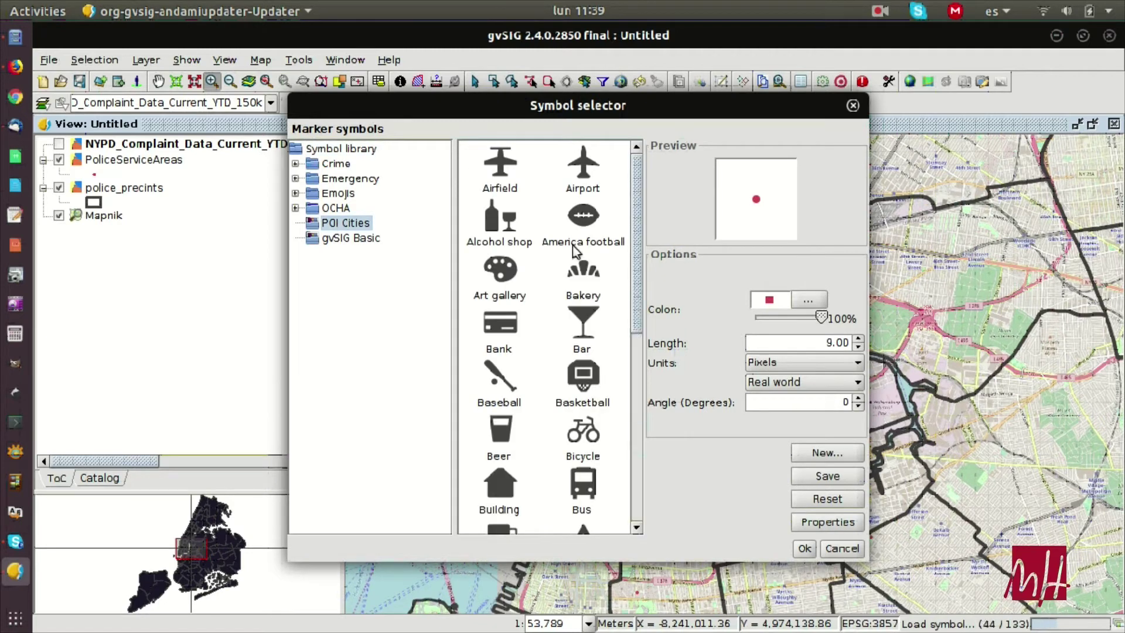
{"action": "scroll", "coordinate": [572, 281], "scroll_direction": "down", "scroll_amount": 3}
{"action": "left_click_drag", "start_coordinate": [635, 209], "coordinate": [561, 374]}
{"action": "left_click", "coordinate": [513, 303]}
{"action": "left_click", "coordinate": [804, 549]}
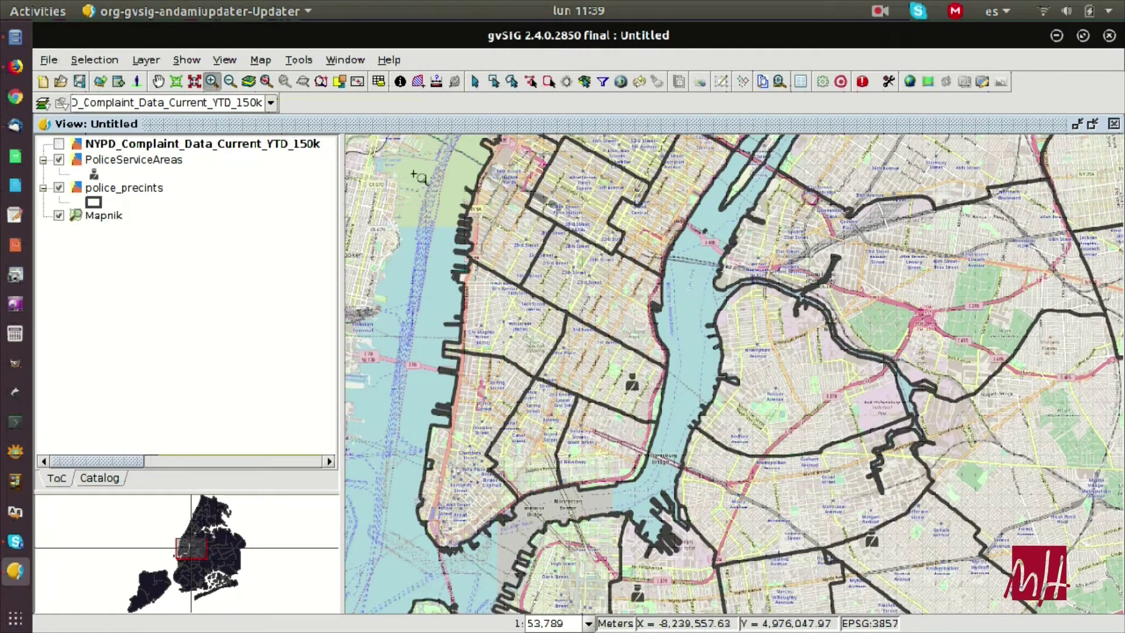
Add the Stamen Watercolor OSM tile layer to the view
{"action": "left_click", "coordinate": [101, 82]}
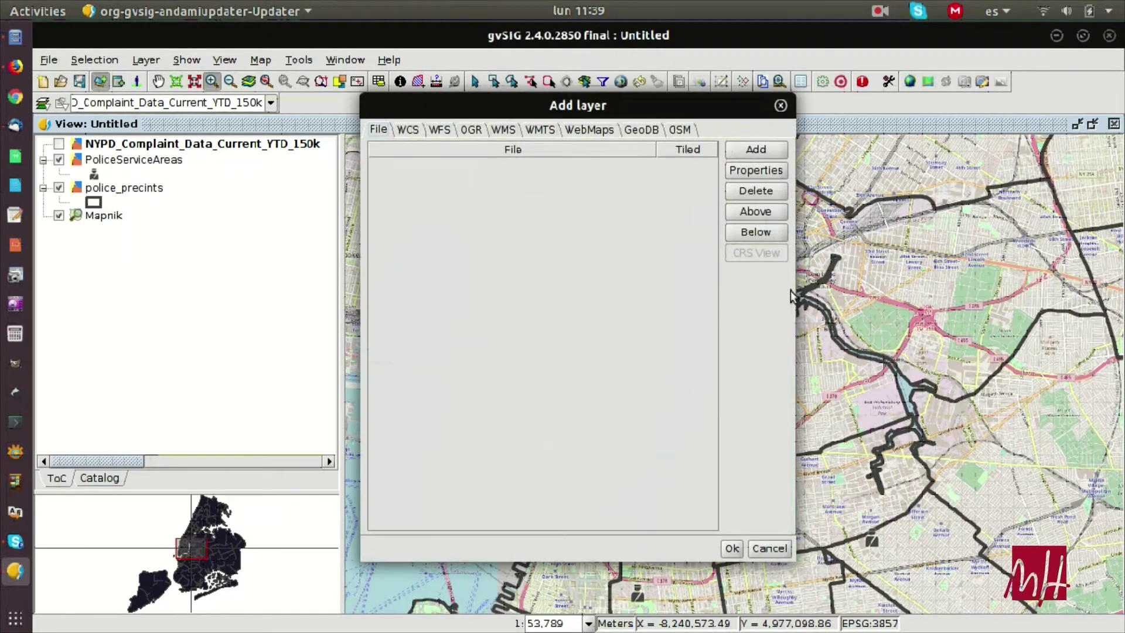
{"action": "left_click", "coordinate": [689, 129]}
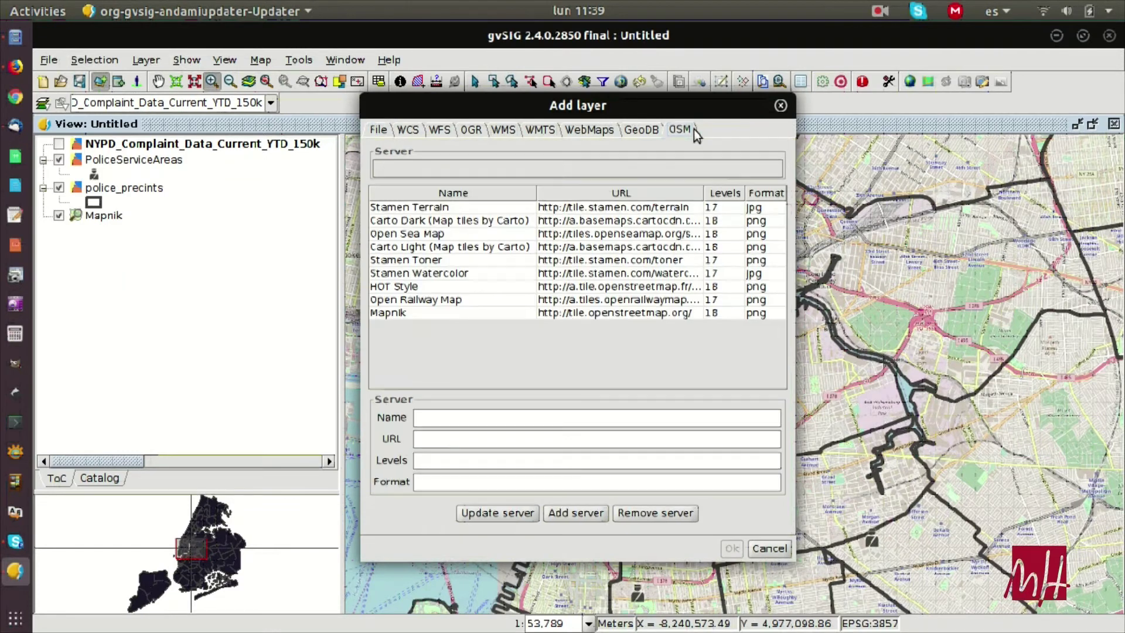
{"action": "left_click", "coordinate": [424, 273]}
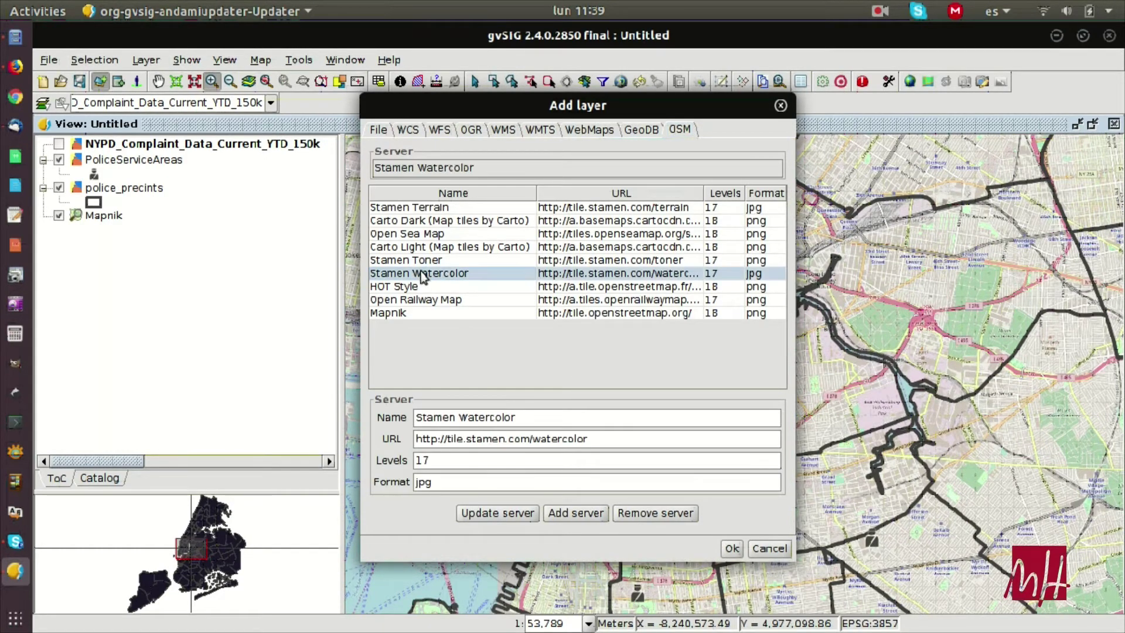
{"action": "left_click", "coordinate": [733, 549]}
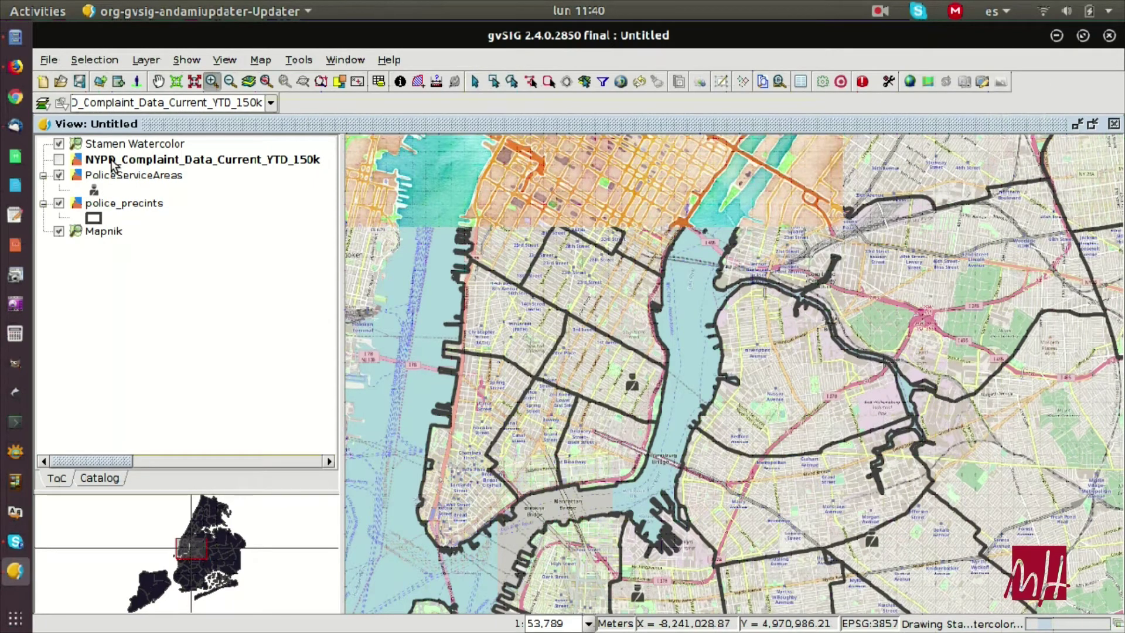
Hide the Mapnik layer and place Stamen Watercolor directly below police_precints in the layer order
{"action": "left_click", "coordinate": [59, 231]}
{"action": "left_click", "coordinate": [89, 230]}
{"action": "left_click_drag", "start_coordinate": [121, 161], "coordinate": [102, 222]}
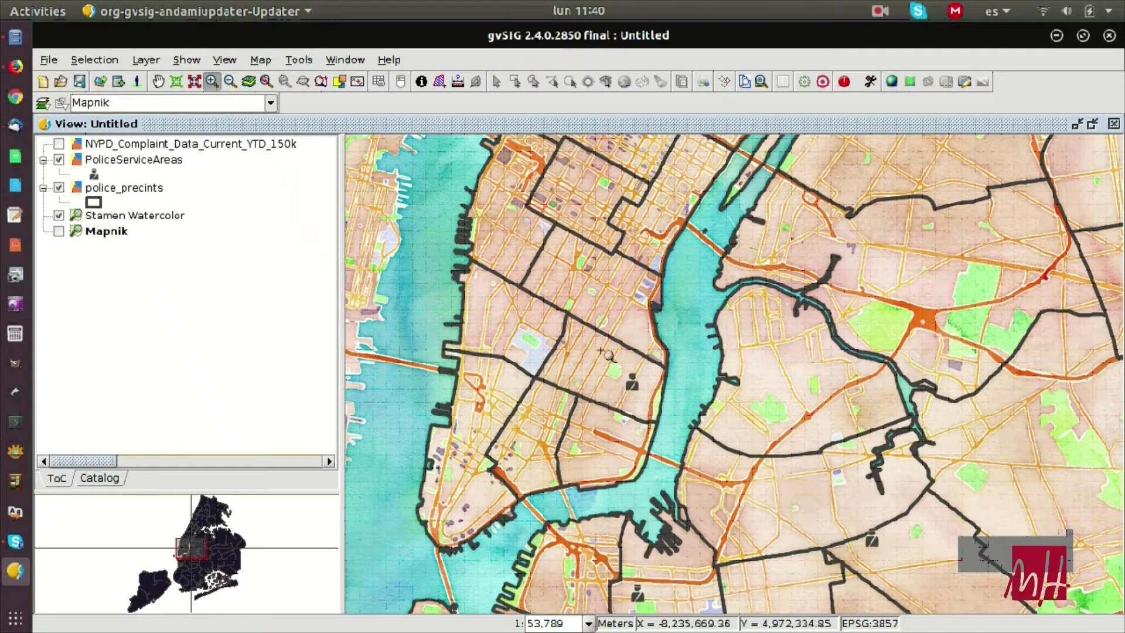
Add the Stamen Toner OSM tile layer to the view, zoomed in on the East Village area
{"action": "left_click", "coordinate": [658, 409]}
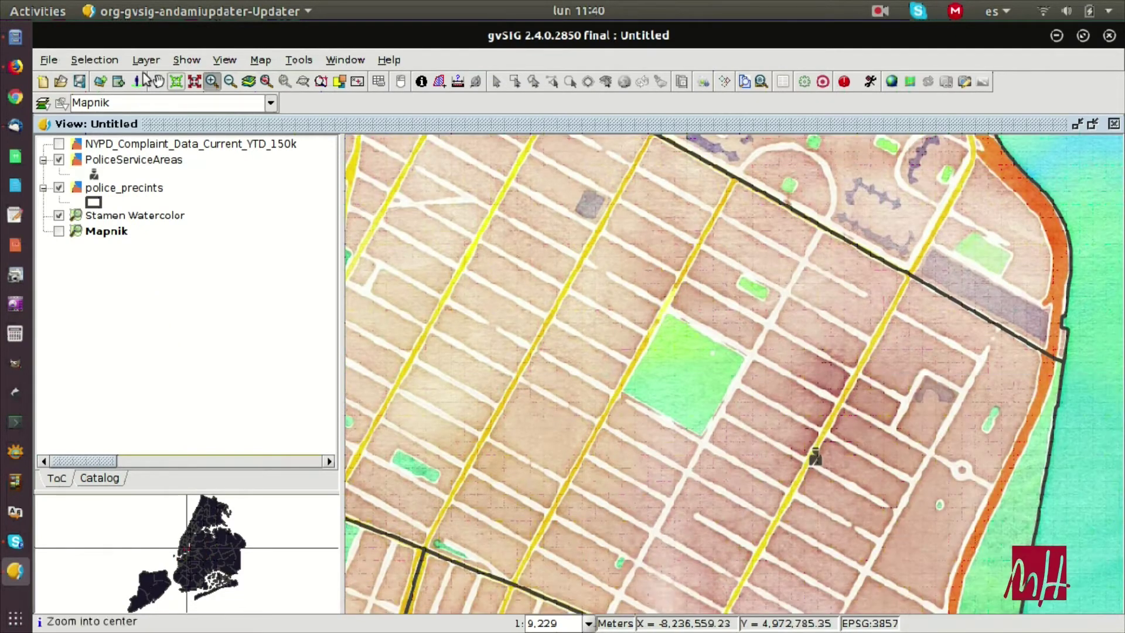
{"action": "left_click", "coordinate": [100, 82]}
{"action": "left_click", "coordinate": [683, 136]}
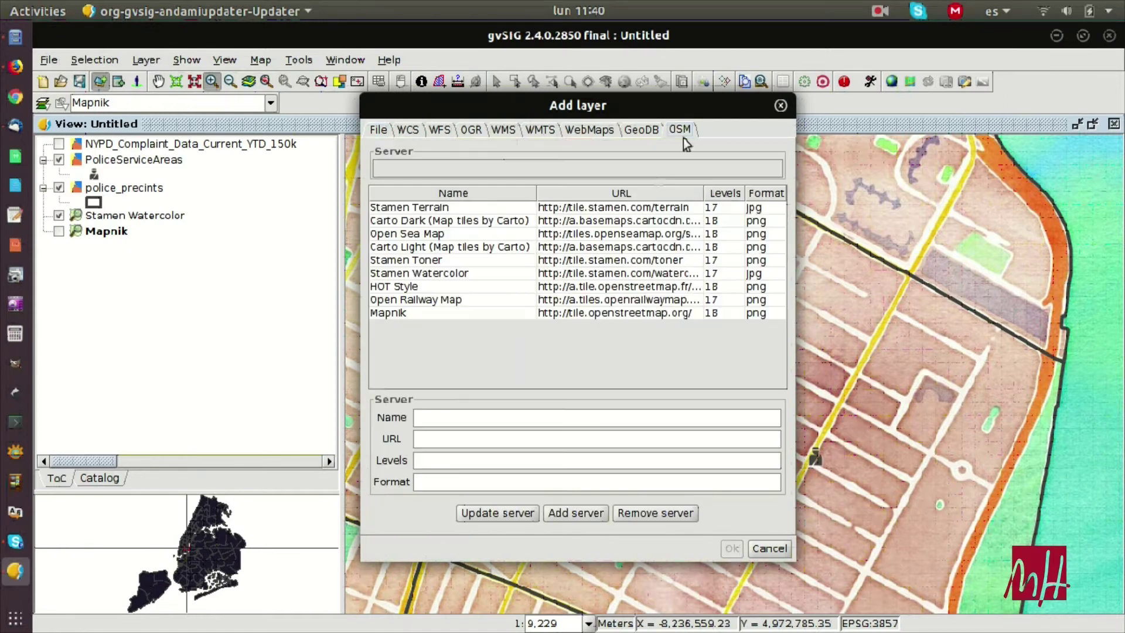
{"action": "left_click", "coordinate": [450, 260]}
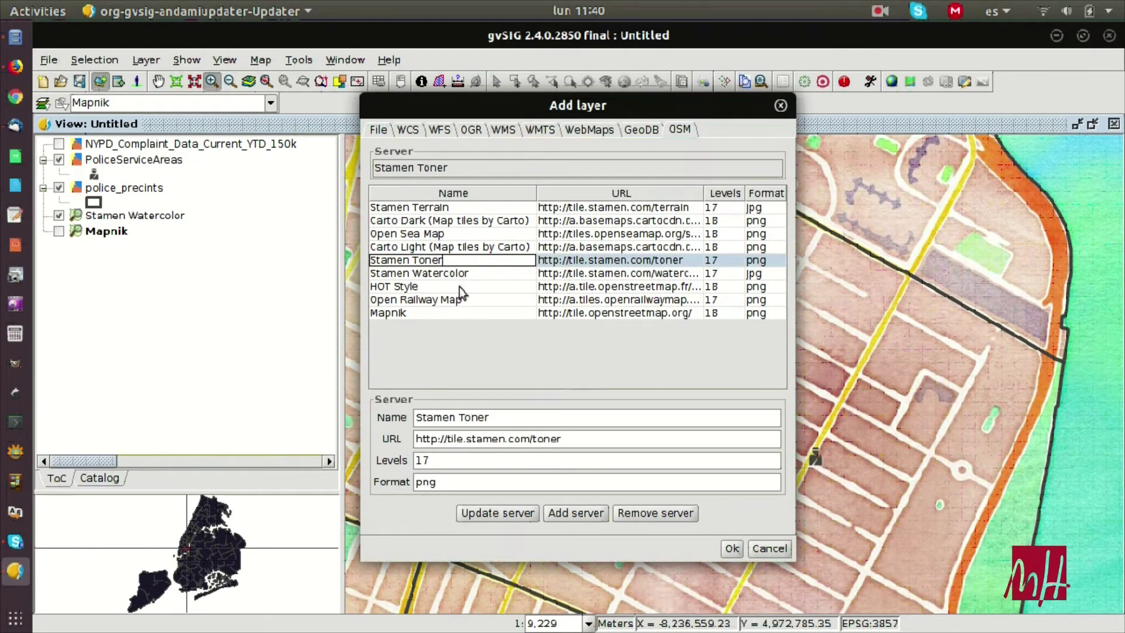
{"action": "left_click", "coordinate": [732, 549]}
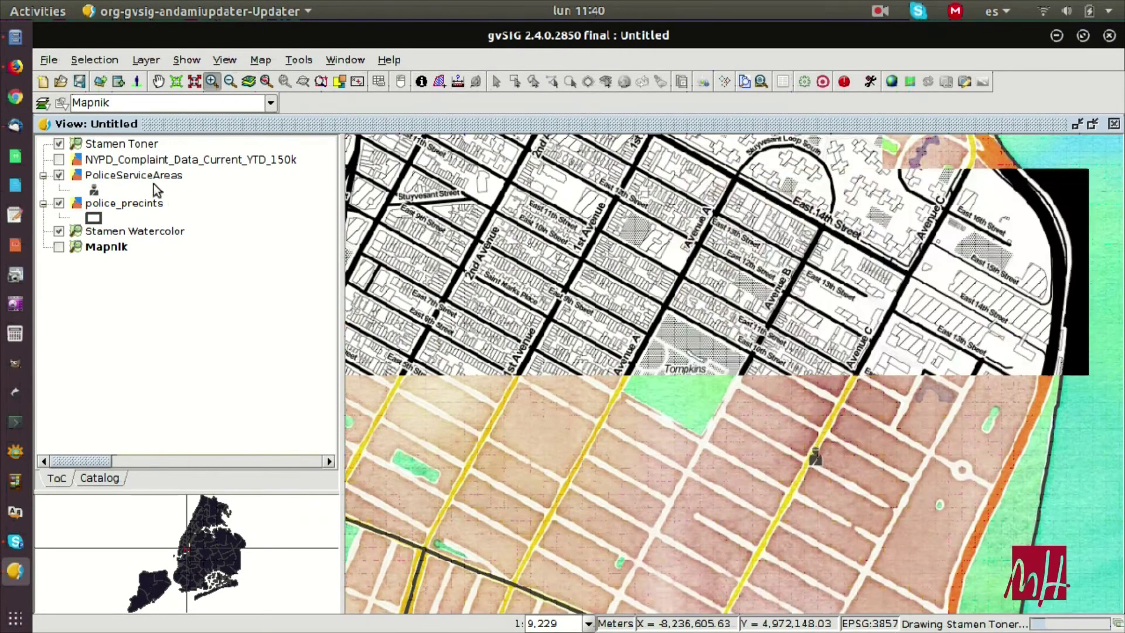
Place Stamen Toner between Stamen Watercolor and Mapnik in the layer order and hide Stamen Watercolor
{"action": "left_click", "coordinate": [117, 146]}
{"action": "left_click_drag", "start_coordinate": [123, 149], "coordinate": [116, 232]}
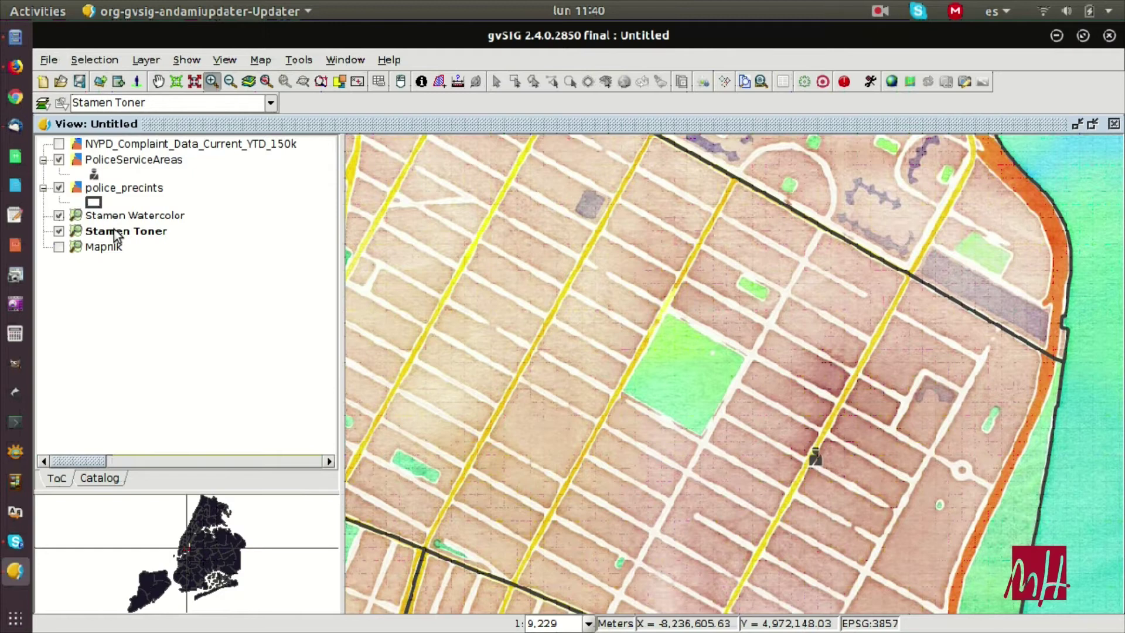
{"action": "left_click", "coordinate": [59, 215]}
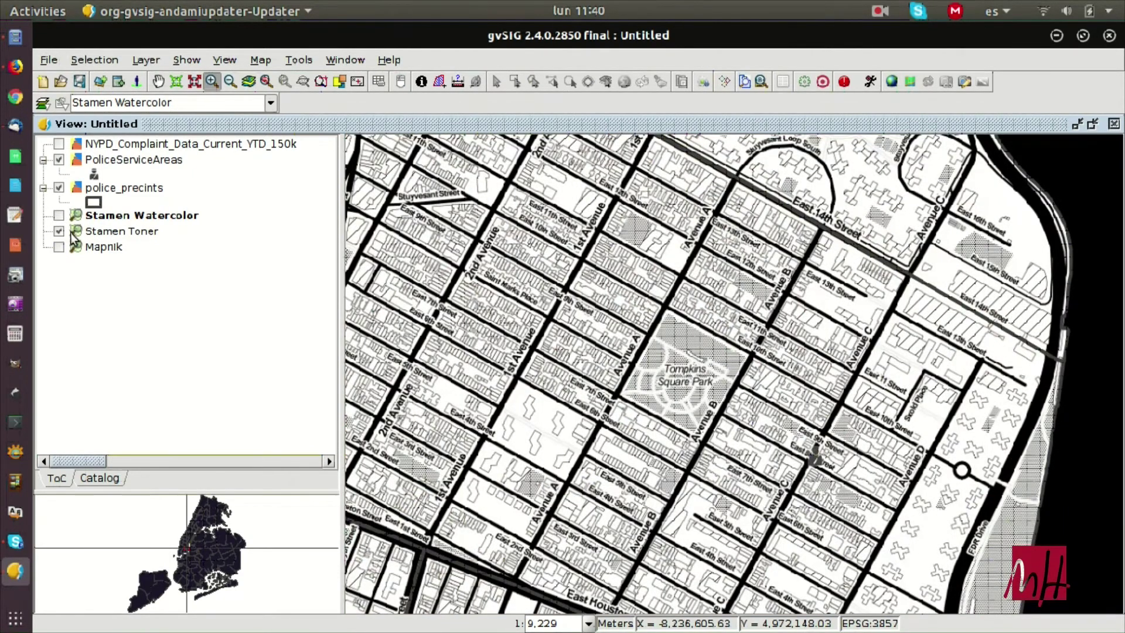
Add a Google Maps web map layer of the Hybrid type to the view
{"action": "left_click", "coordinate": [100, 81]}
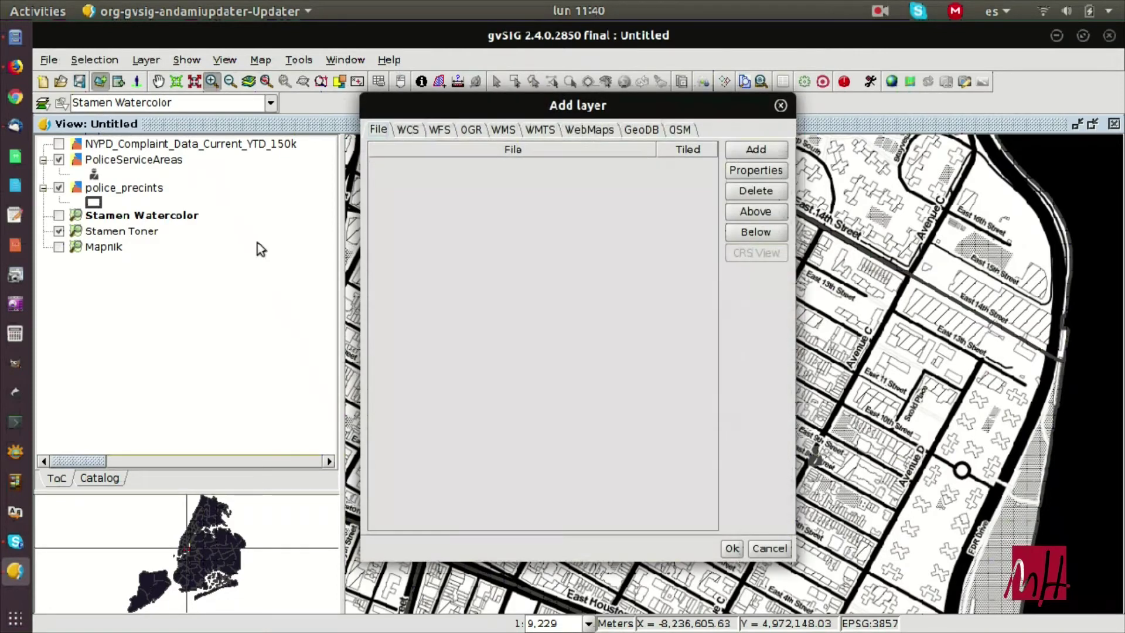
{"action": "left_click", "coordinate": [603, 133]}
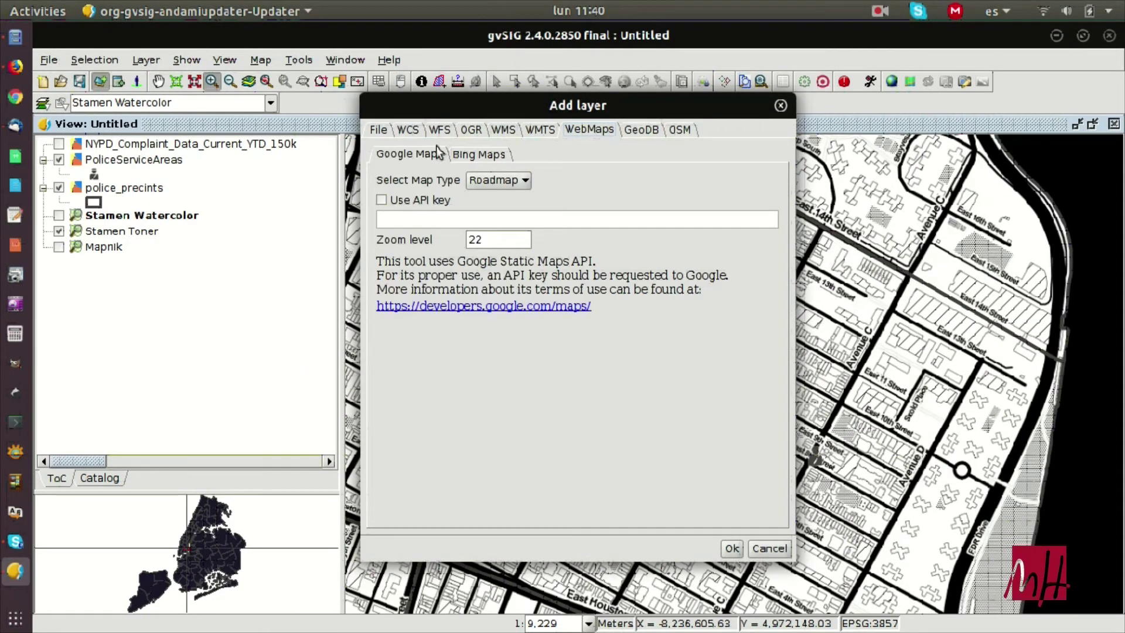
{"action": "left_click", "coordinate": [476, 154]}
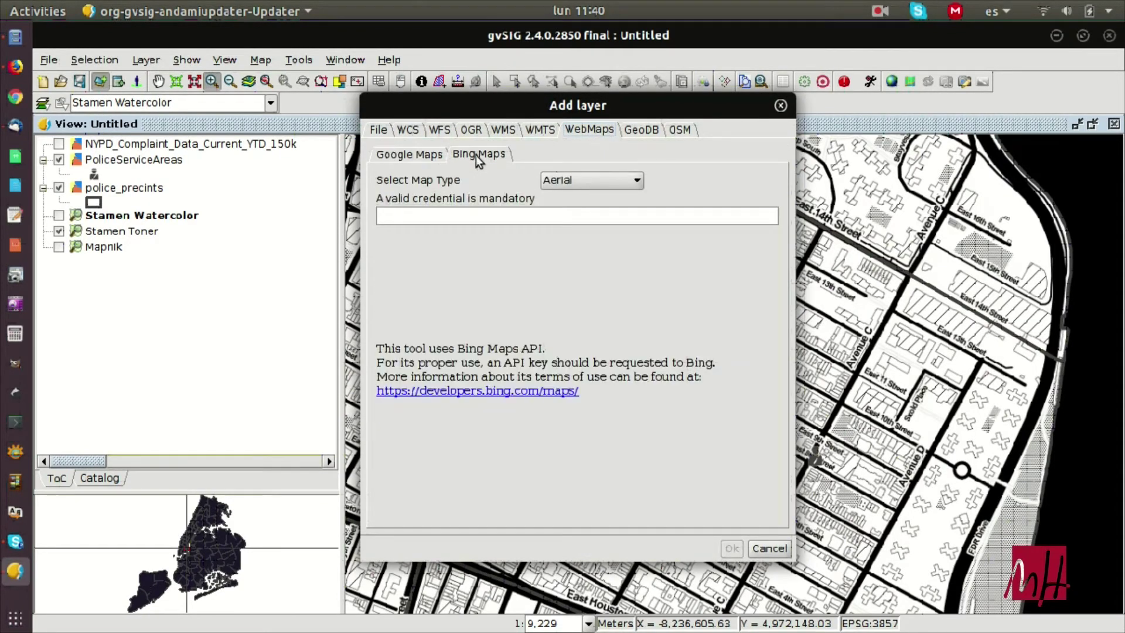
{"action": "left_click", "coordinate": [426, 156]}
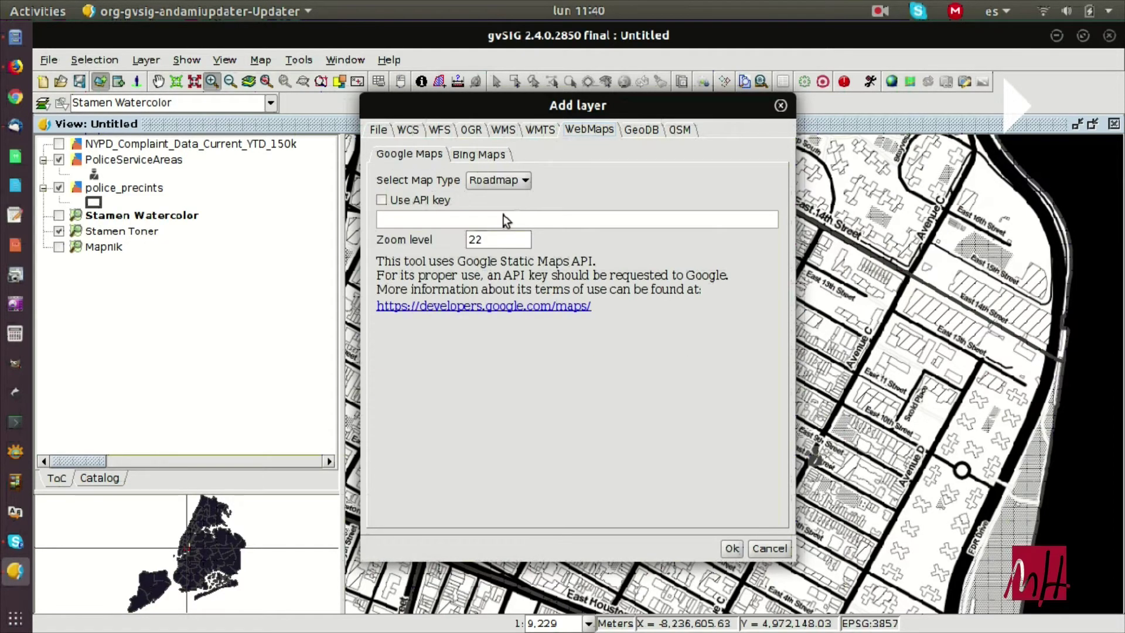
{"action": "left_click", "coordinate": [512, 182]}
{"action": "left_click", "coordinate": [503, 240]}
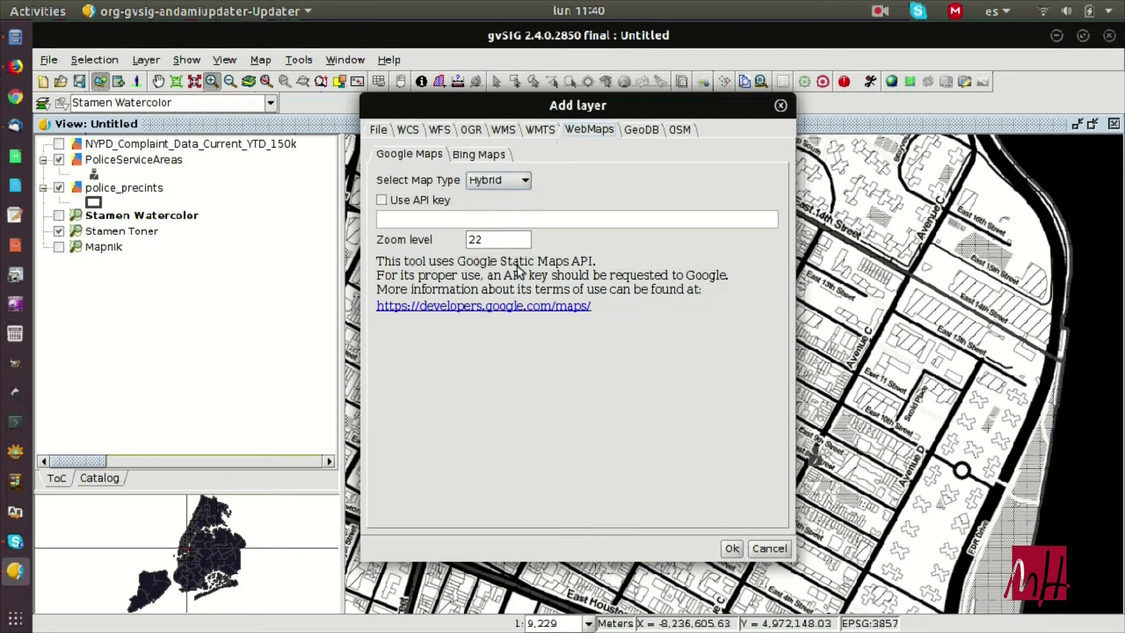
{"action": "left_click", "coordinate": [732, 549]}
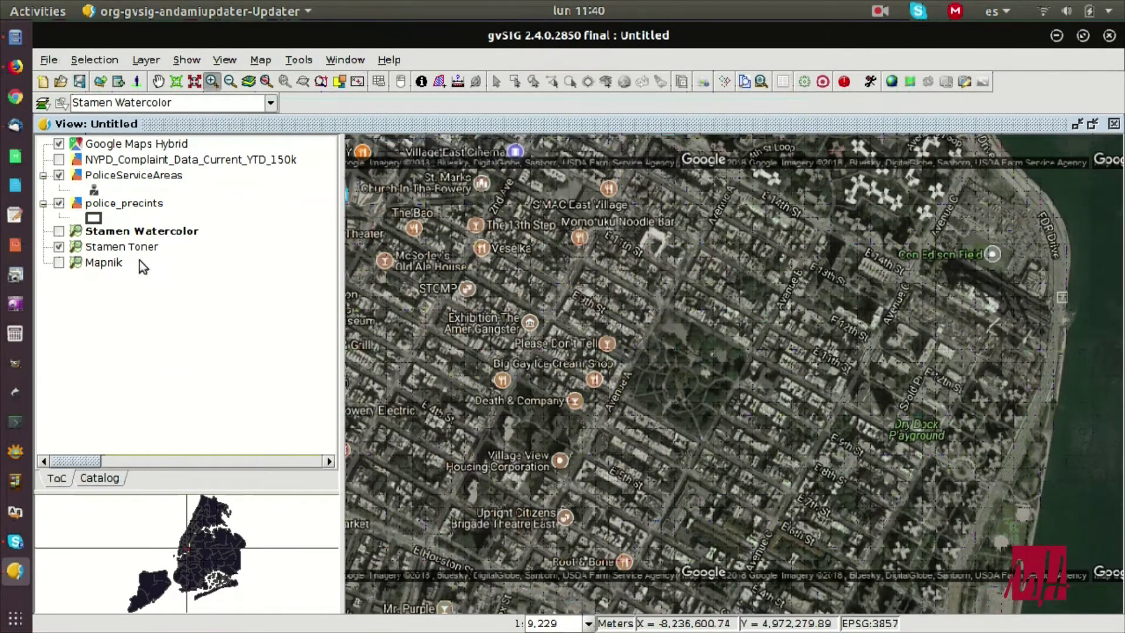
Activate opacity in the raster properties of the Google Maps Hybrid layer and set it to 38
{"action": "right_click", "coordinate": [162, 150]}
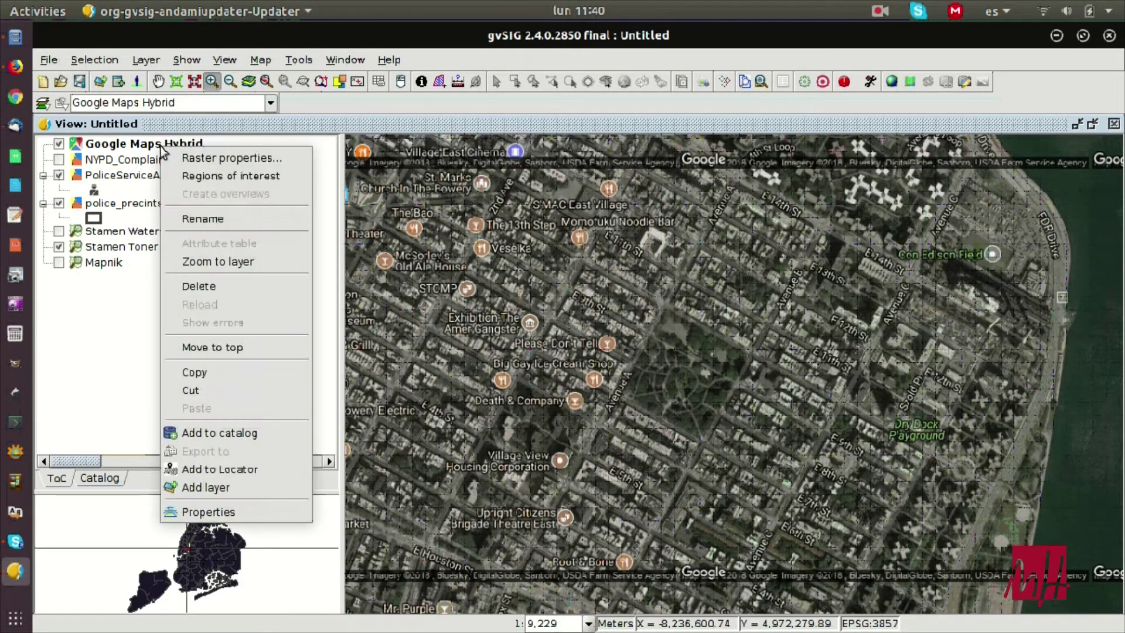
{"action": "left_click", "coordinate": [177, 157]}
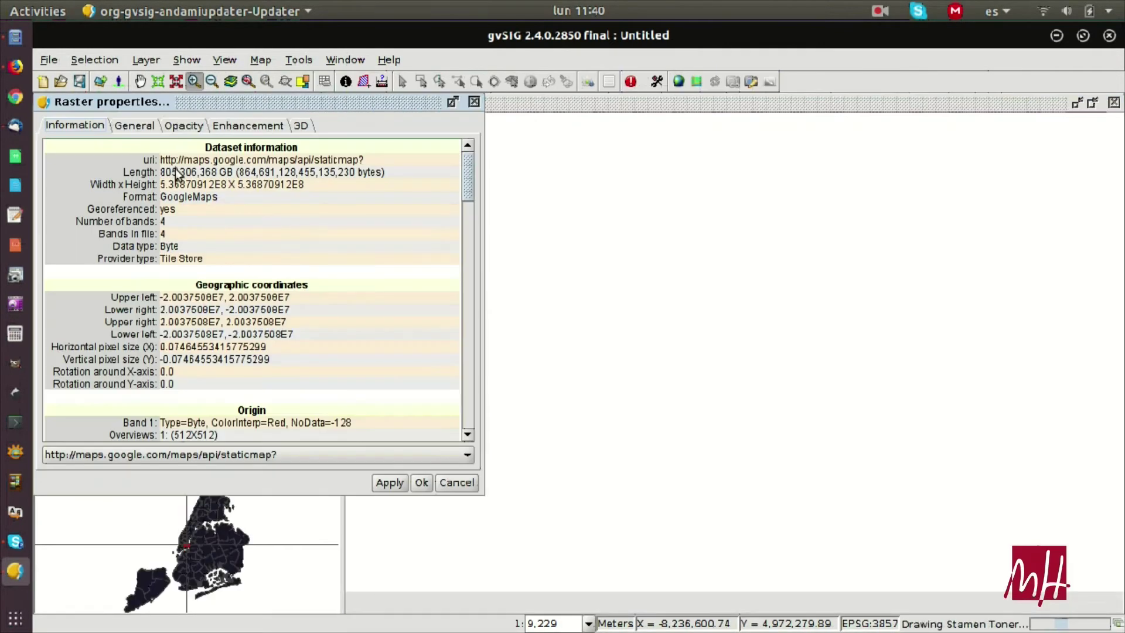
{"action": "left_click", "coordinate": [184, 124]}
{"action": "left_click", "coordinate": [65, 159]}
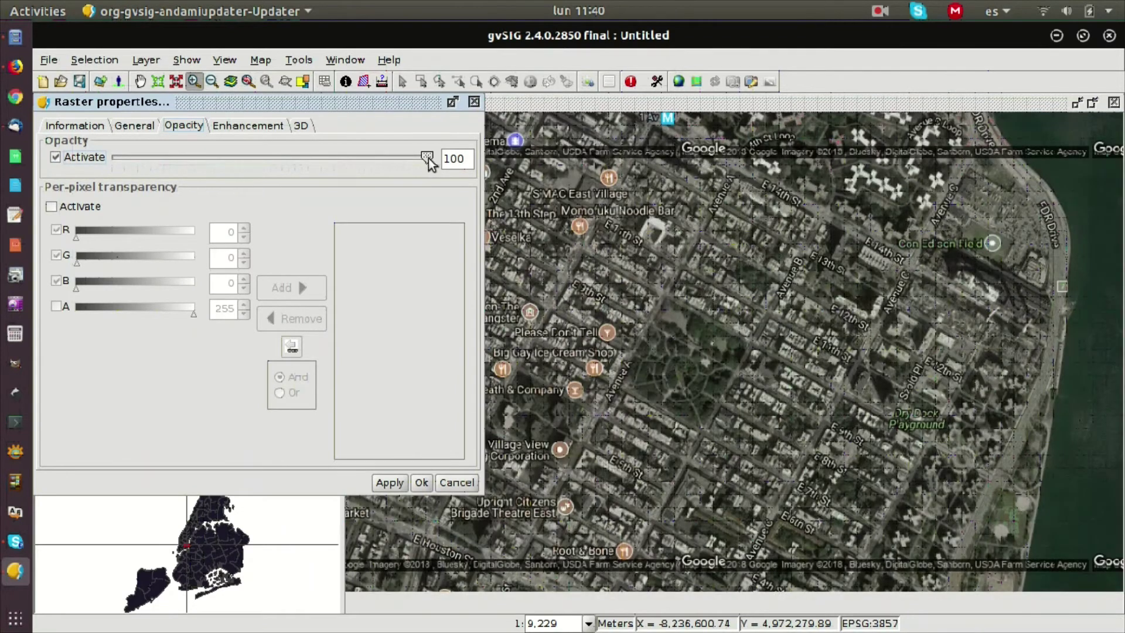
{"action": "left_click_drag", "start_coordinate": [428, 158], "coordinate": [230, 147]}
{"action": "left_click", "coordinate": [391, 480]}
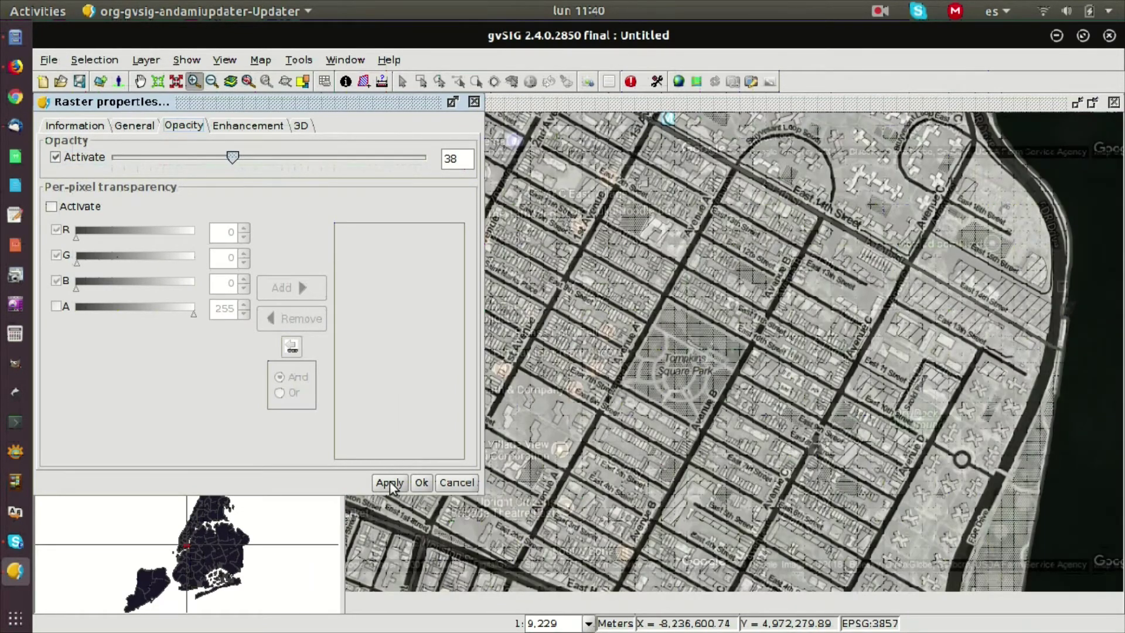
{"action": "left_click", "coordinate": [422, 482]}
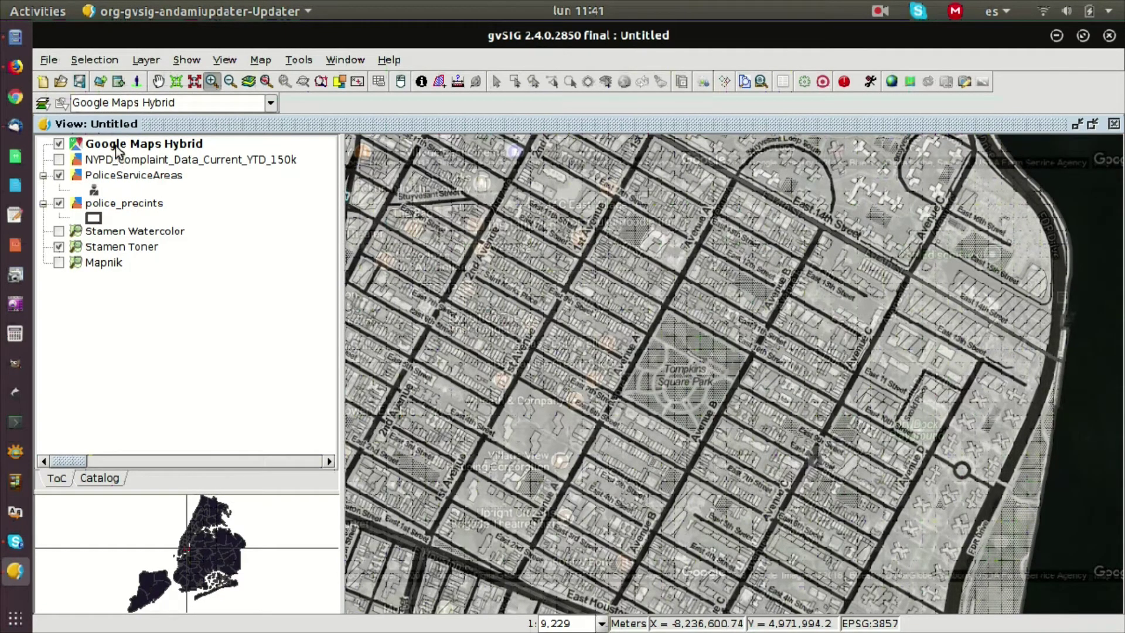
Show the NYPD_Complaint_Data_Current_YTD_150k layer and place it above Google Maps Hybrid in the layer order
{"action": "left_click", "coordinate": [59, 160]}
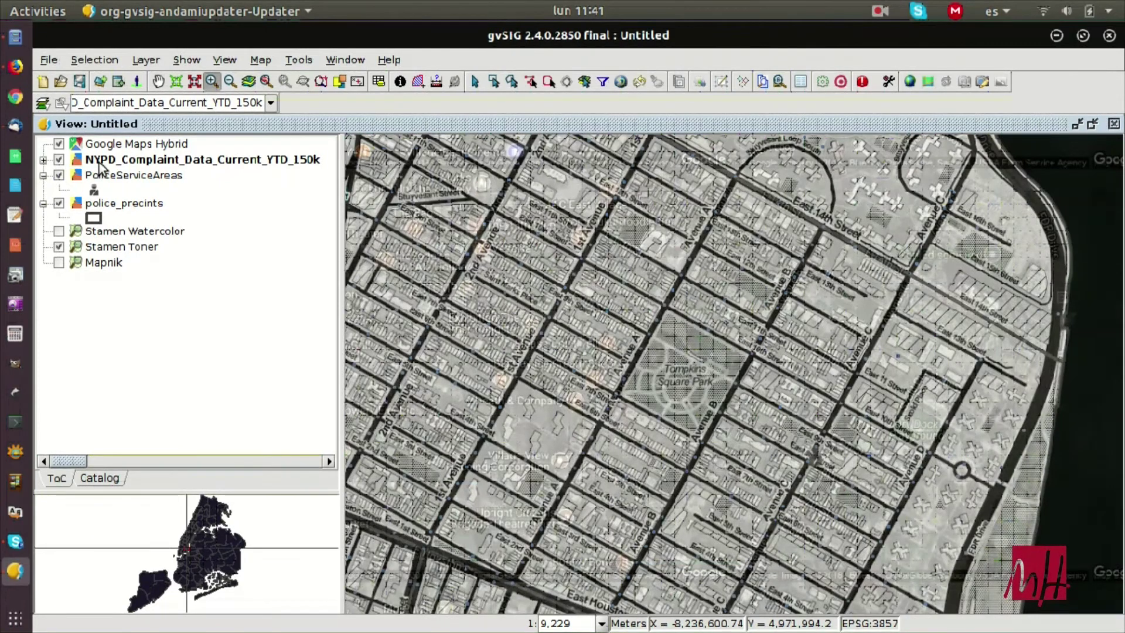
{"action": "left_click_drag", "start_coordinate": [99, 165], "coordinate": [96, 149]}
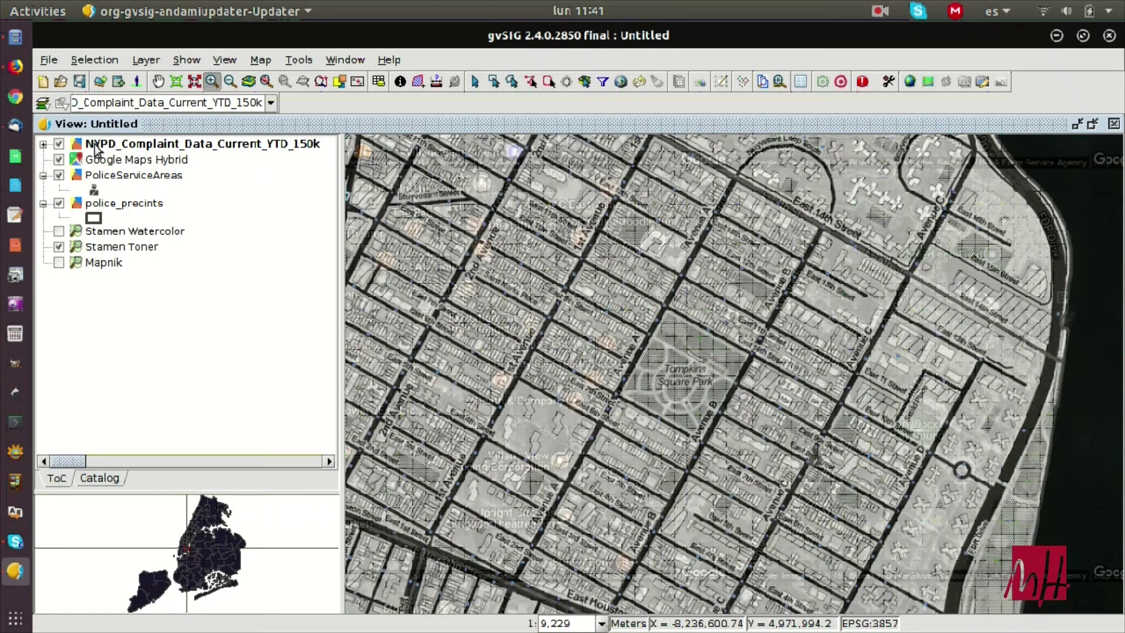
Select the record of precinct 6 in the police_precints attribute table and close the table
{"action": "left_click", "coordinate": [139, 205]}
{"action": "right_click", "coordinate": [138, 206]}
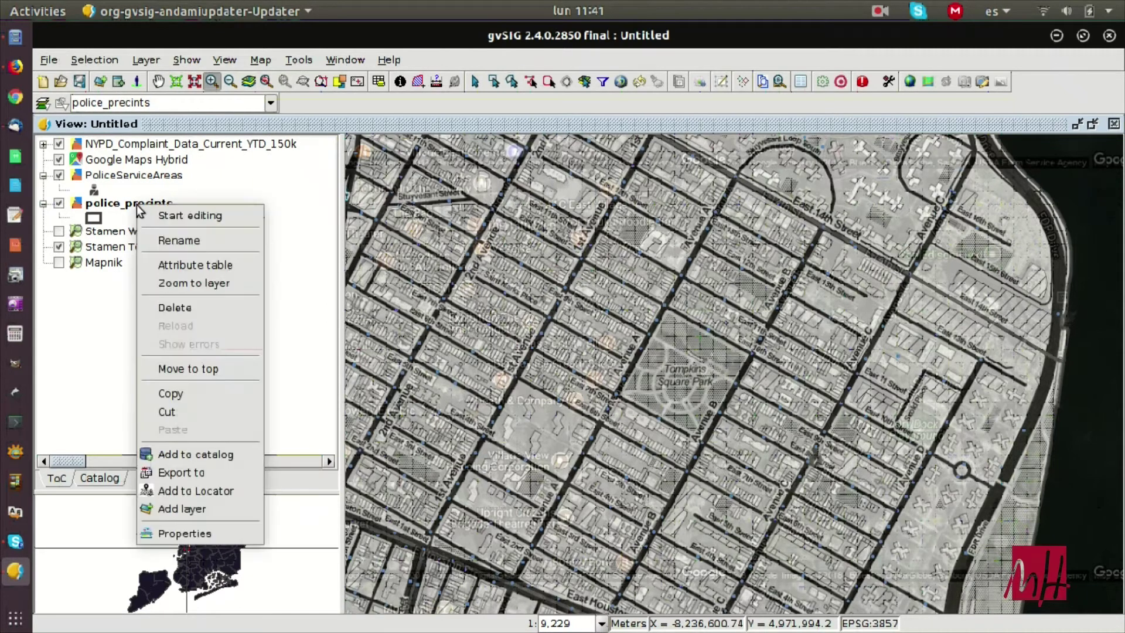
{"action": "left_click", "coordinate": [203, 266]}
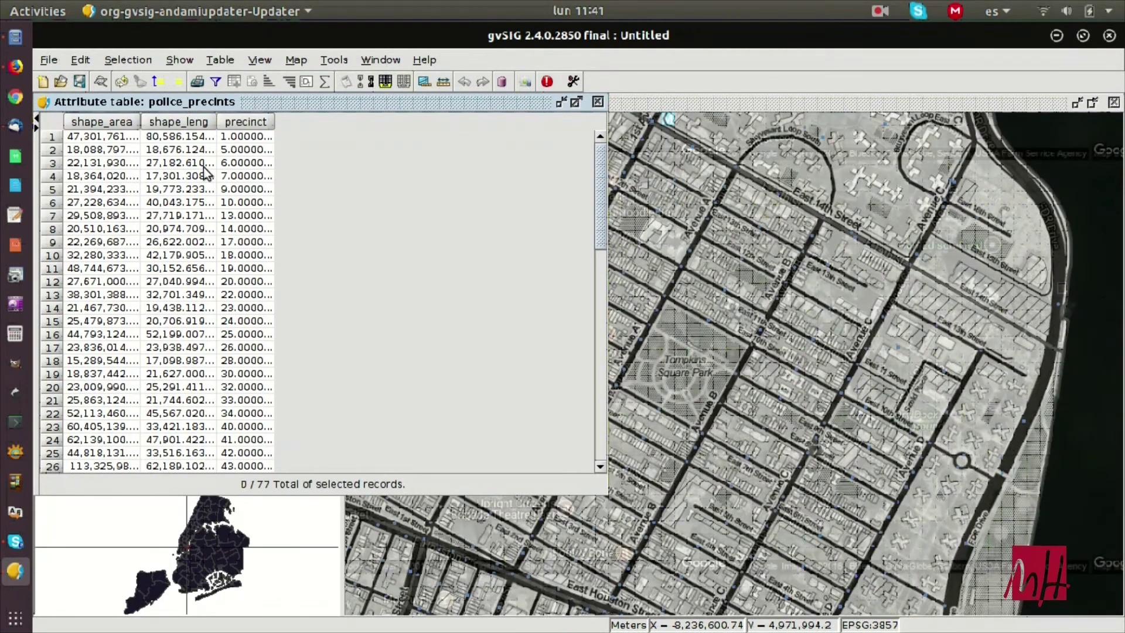
{"action": "left_click", "coordinate": [192, 166]}
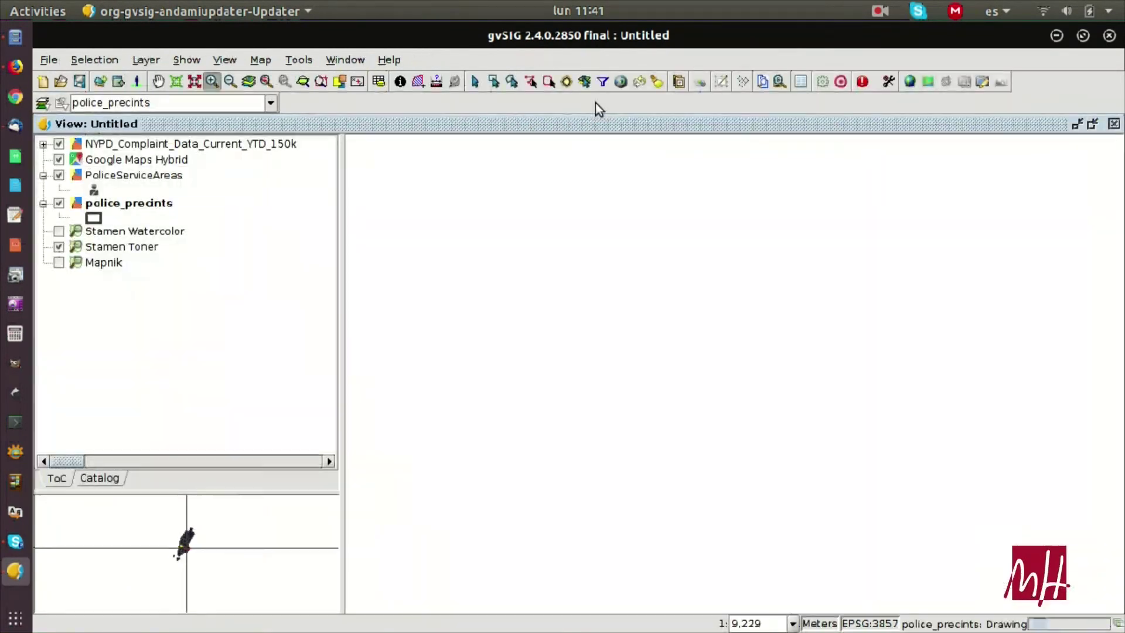
{"action": "left_click", "coordinate": [597, 102]}
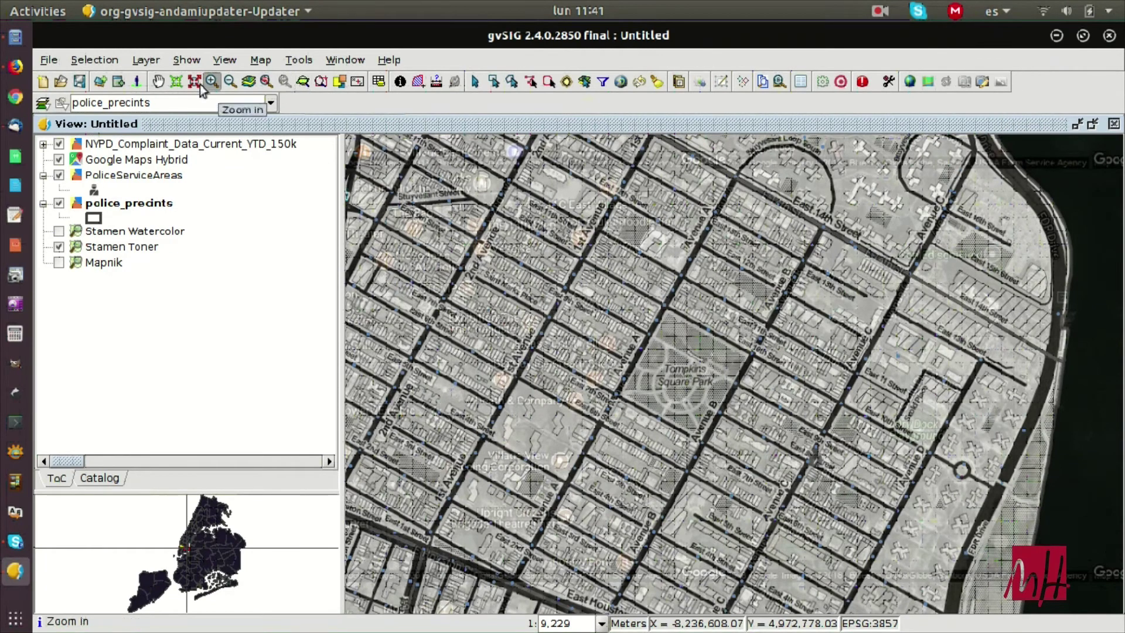
Zoom the view to the selected precinct
{"action": "left_click", "coordinate": [112, 59]}
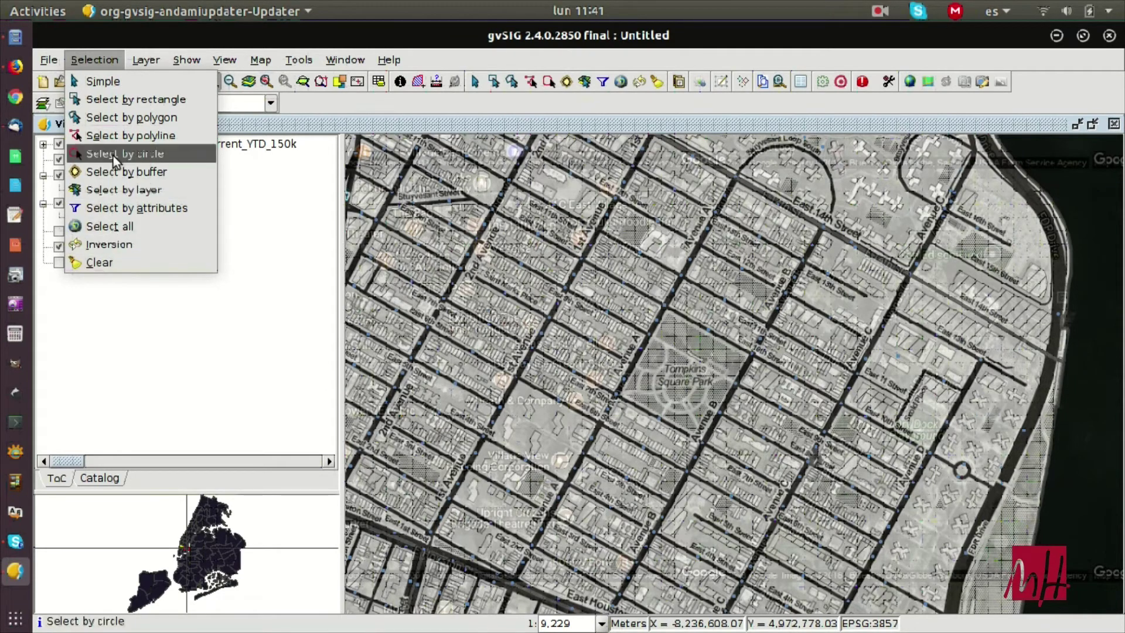
{"action": "mouse_move", "coordinate": [230, 65]}
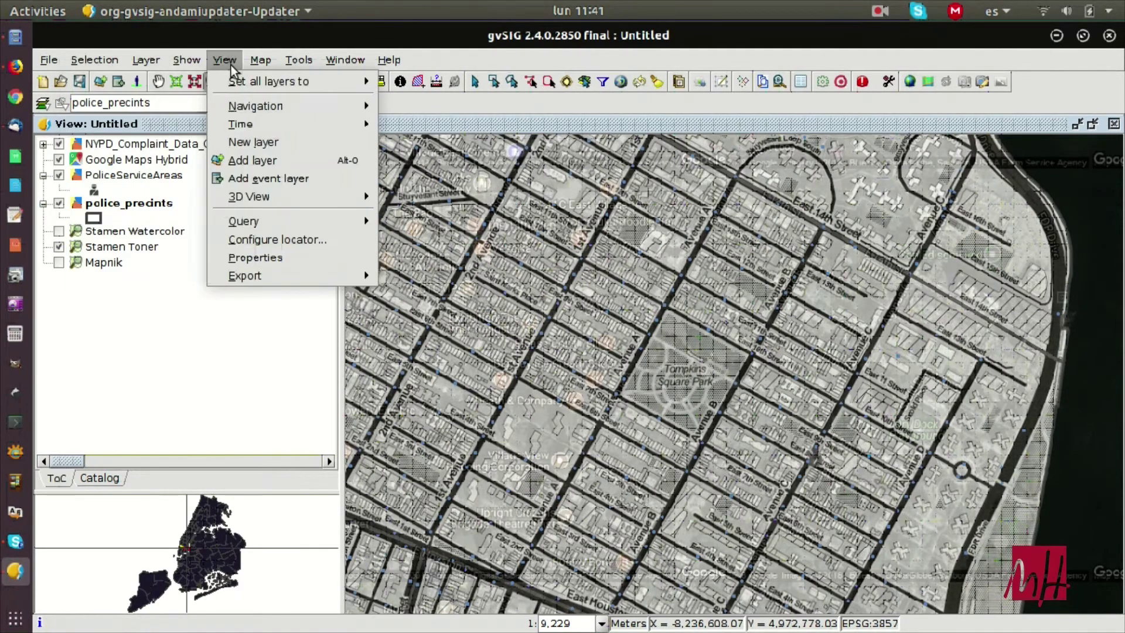
{"action": "mouse_move", "coordinate": [247, 124]}
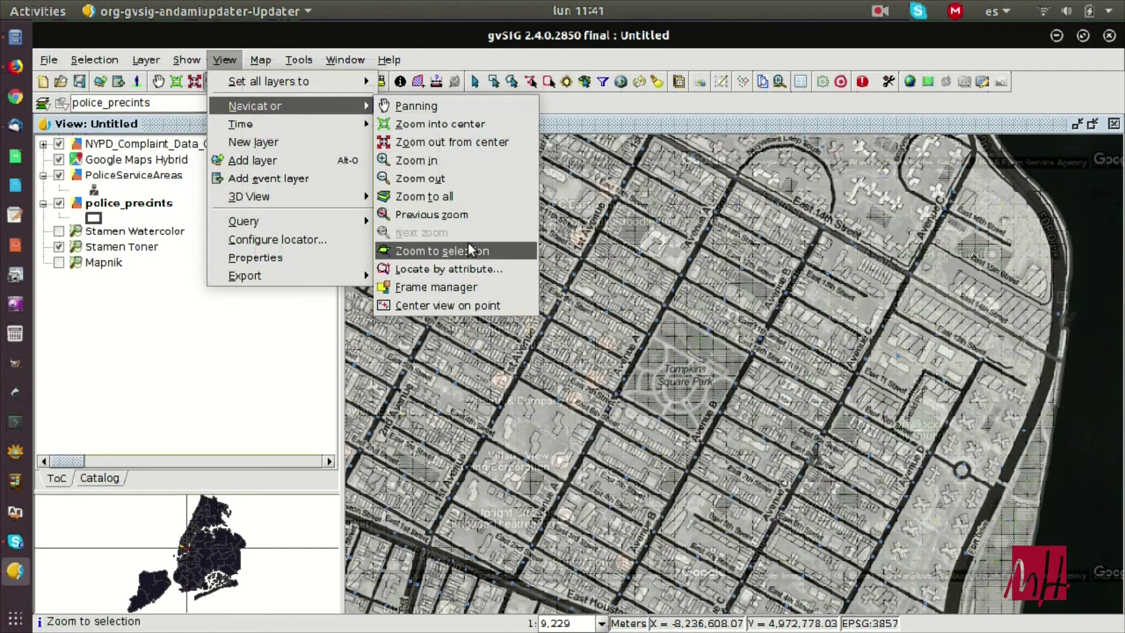
{"action": "left_click", "coordinate": [470, 250]}
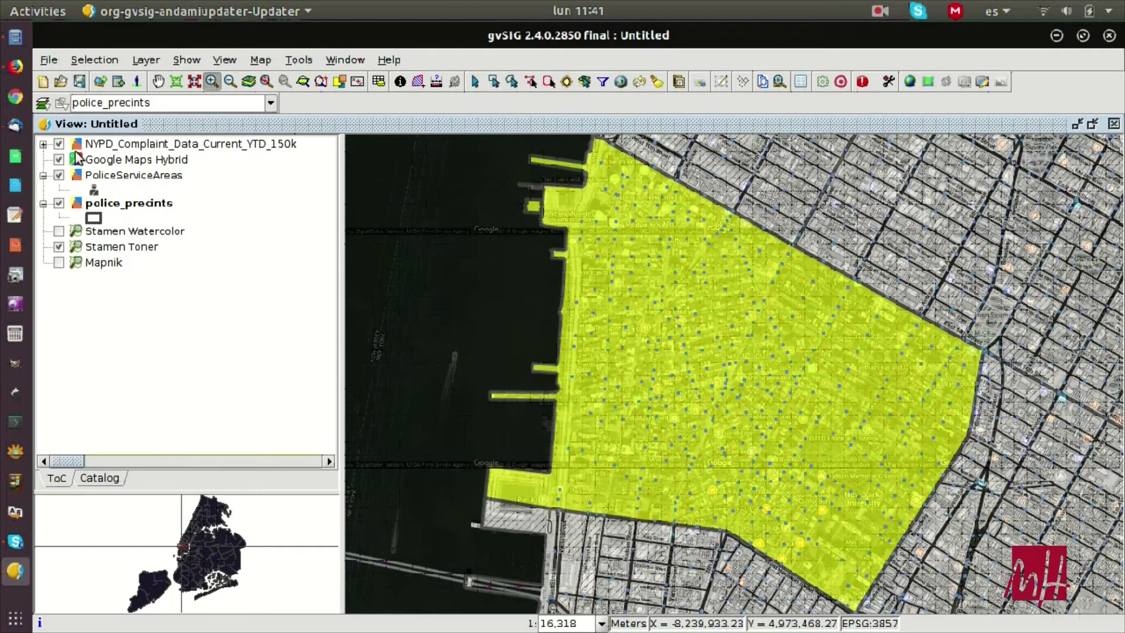
Open the symbology settings of the NYPD_Complaint_Data_Current_YTD_150k layer and choose the heat map legend
{"action": "left_click", "coordinate": [43, 143]}
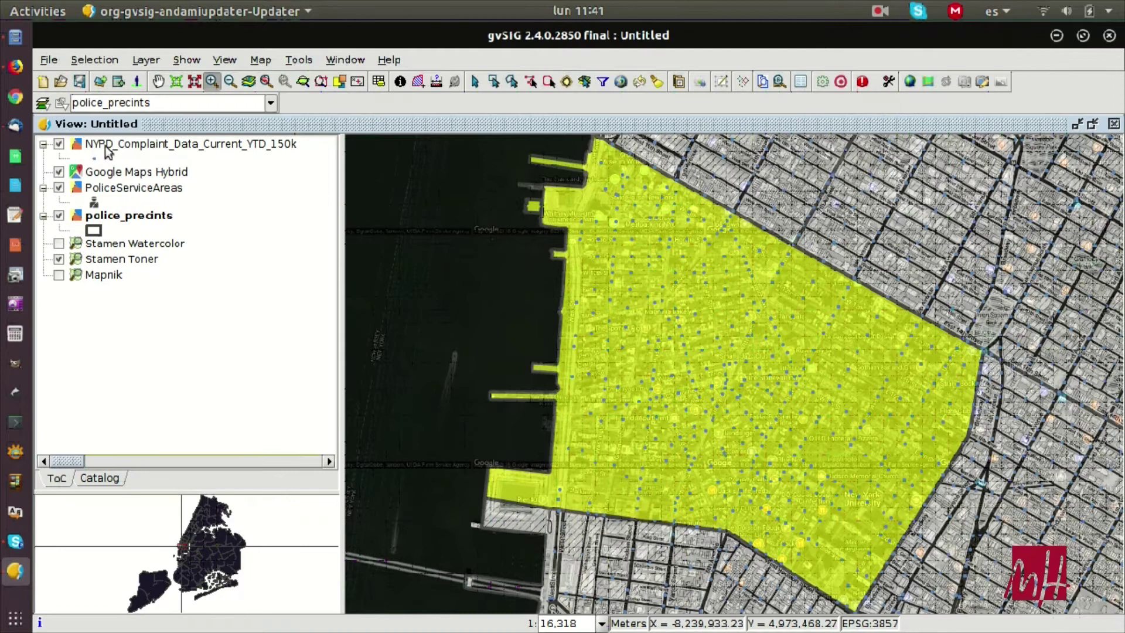
{"action": "left_click", "coordinate": [96, 145]}
{"action": "right_click", "coordinate": [97, 147]}
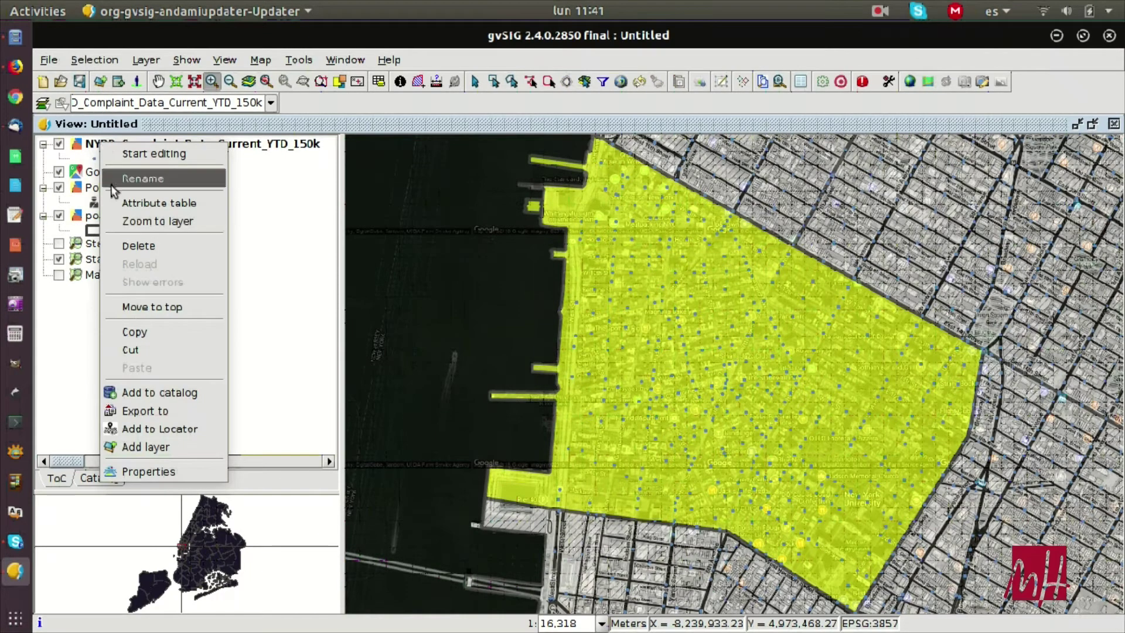
{"action": "left_click", "coordinate": [137, 469]}
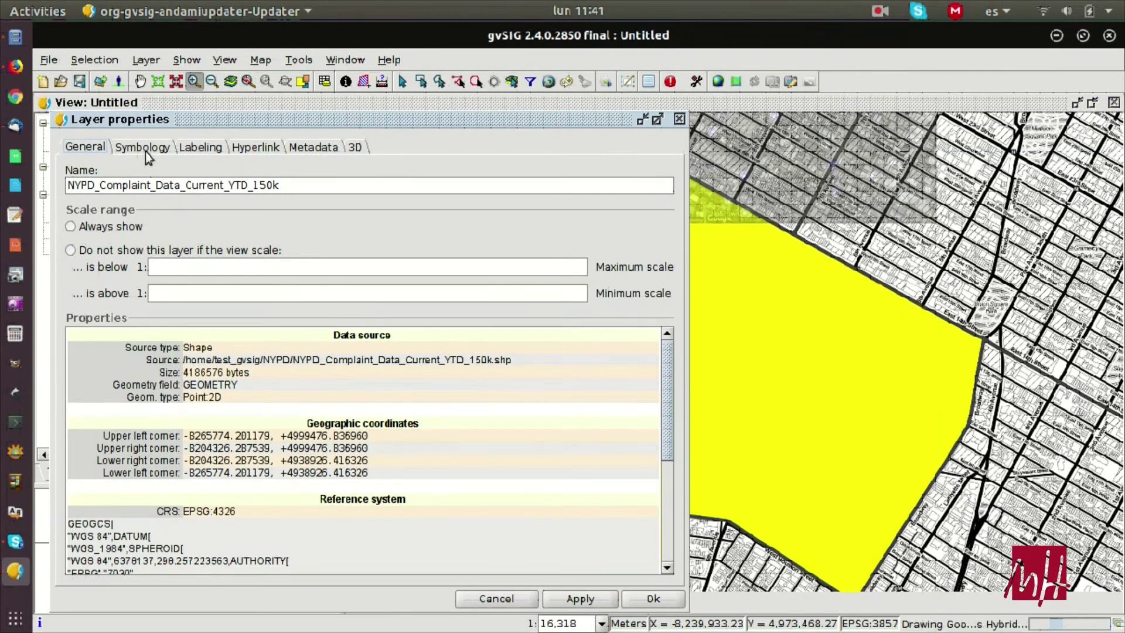
{"action": "left_click", "coordinate": [145, 152]}
{"action": "left_click", "coordinate": [64, 265]}
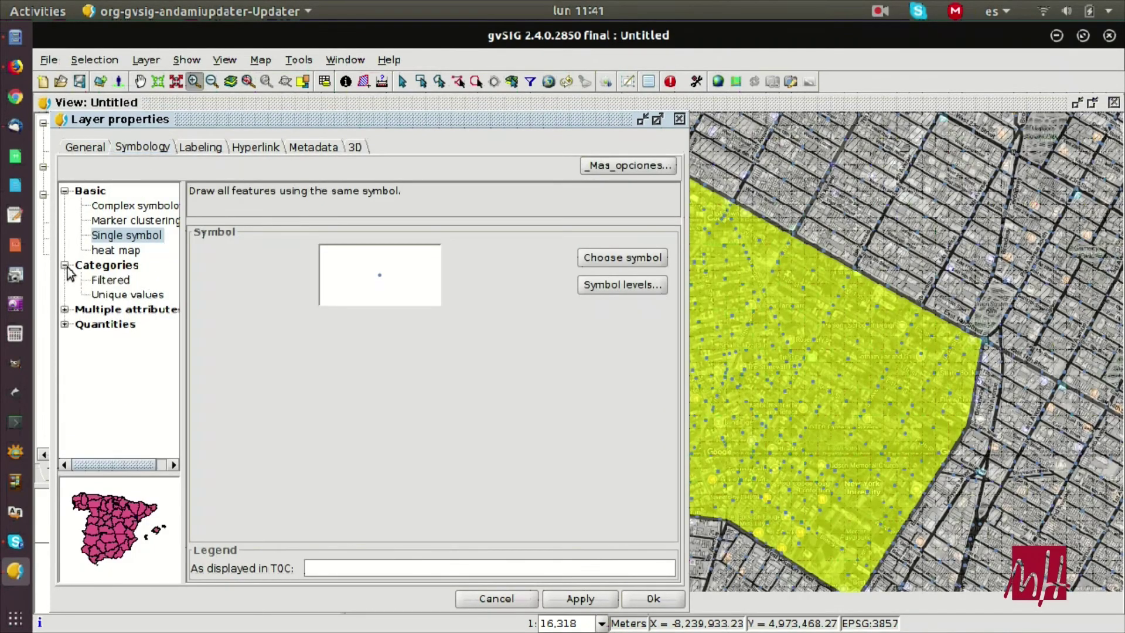
{"action": "left_click", "coordinate": [65, 310]}
{"action": "left_click", "coordinate": [64, 369]}
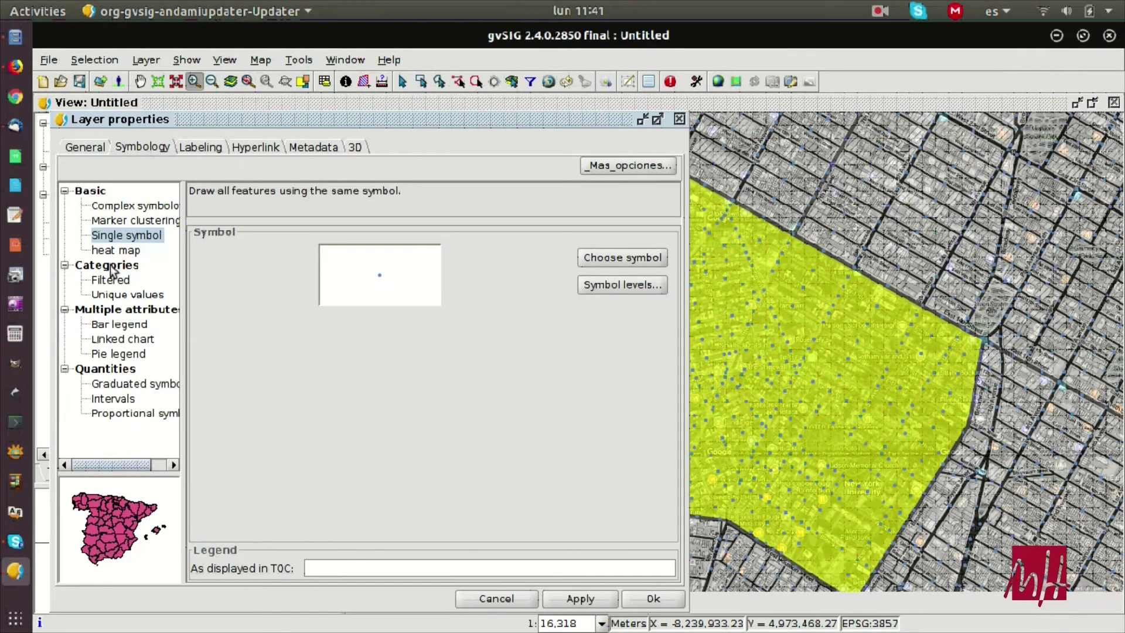
{"action": "left_click", "coordinate": [119, 251]}
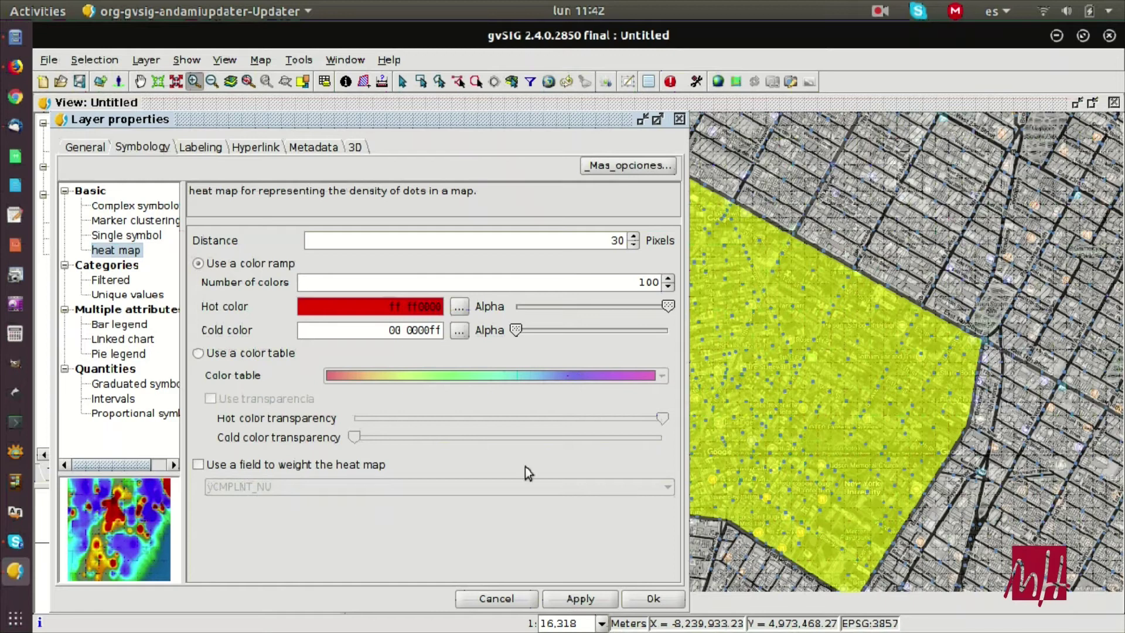
{"action": "left_click", "coordinate": [458, 307]}
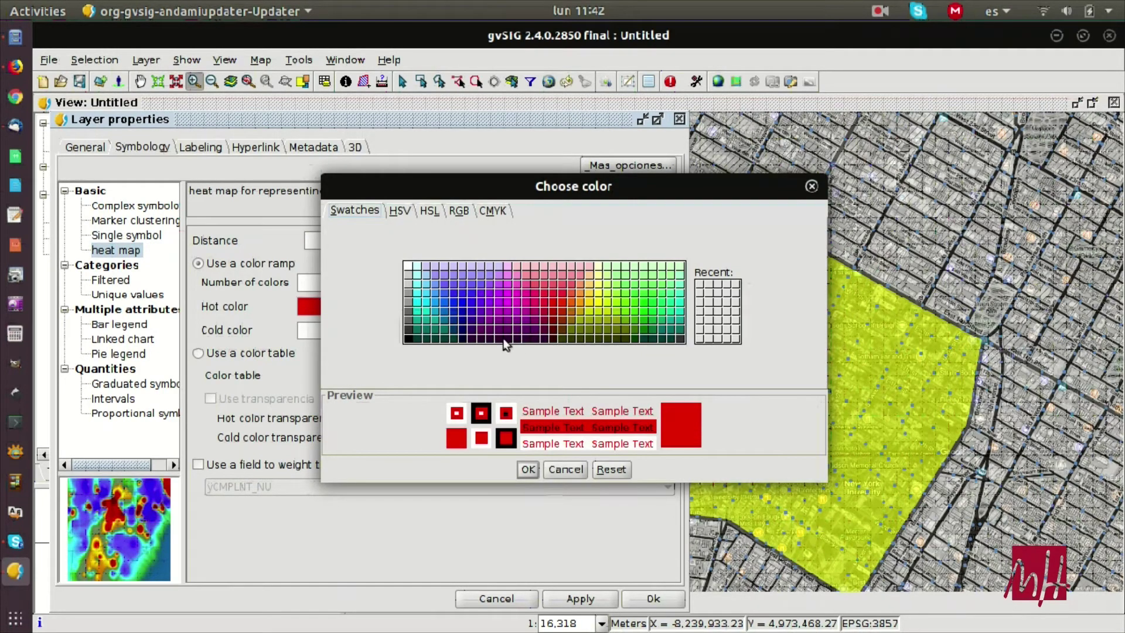
{"action": "left_click", "coordinate": [566, 470]}
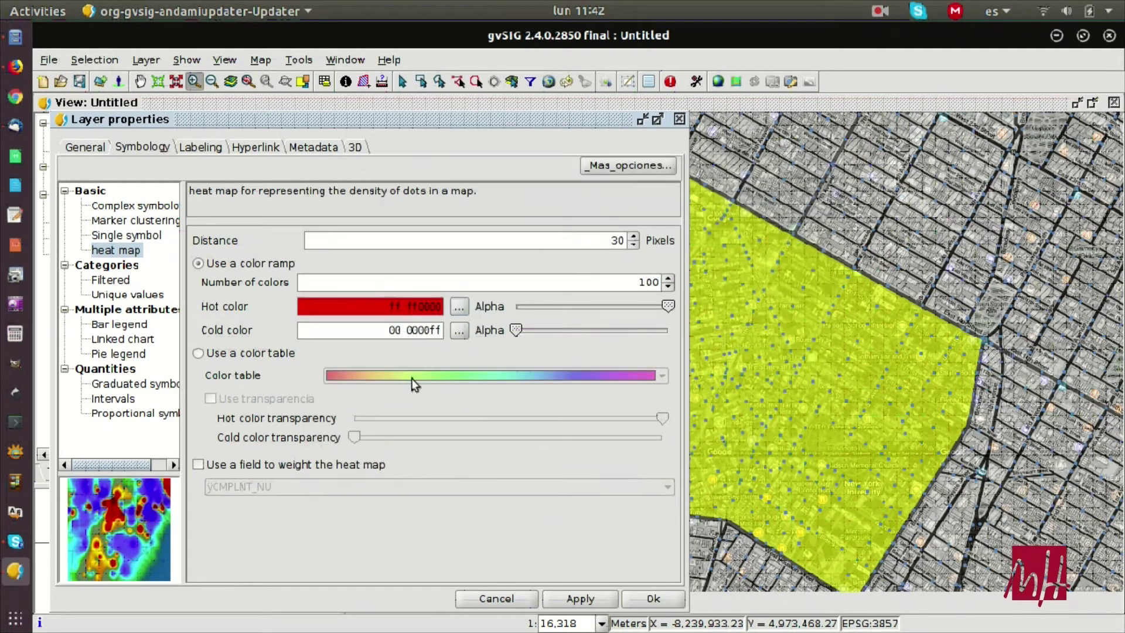
{"action": "left_click", "coordinate": [458, 331]}
{"action": "left_click", "coordinate": [570, 471]}
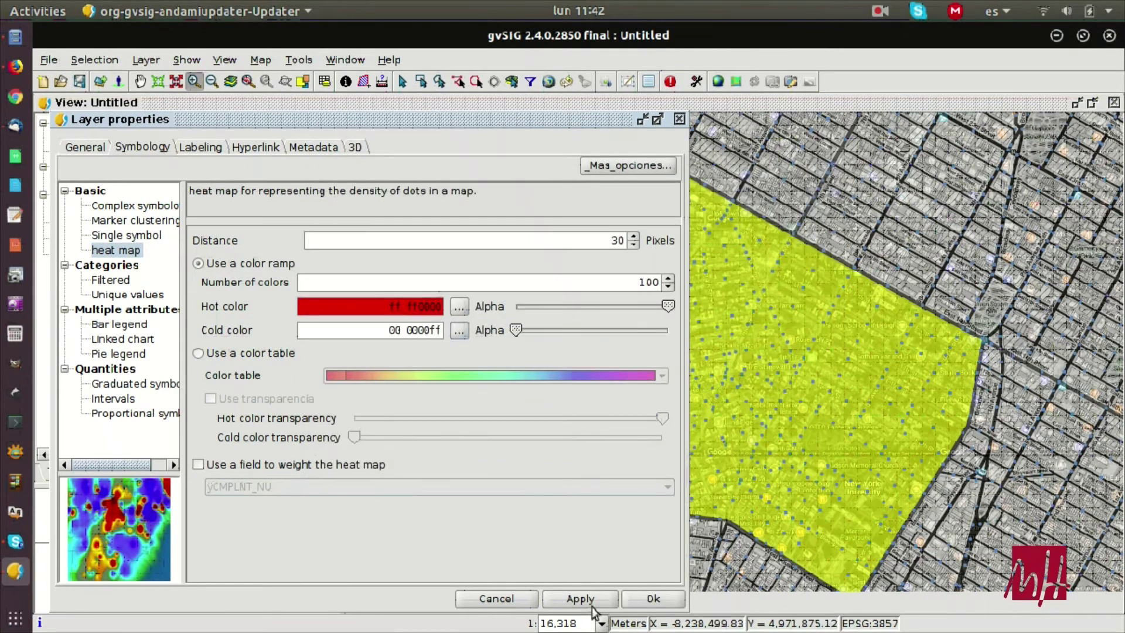
Apply the heat map legend with its default color ramp to the complaint layer and close the layer properties
{"action": "left_click", "coordinate": [592, 599]}
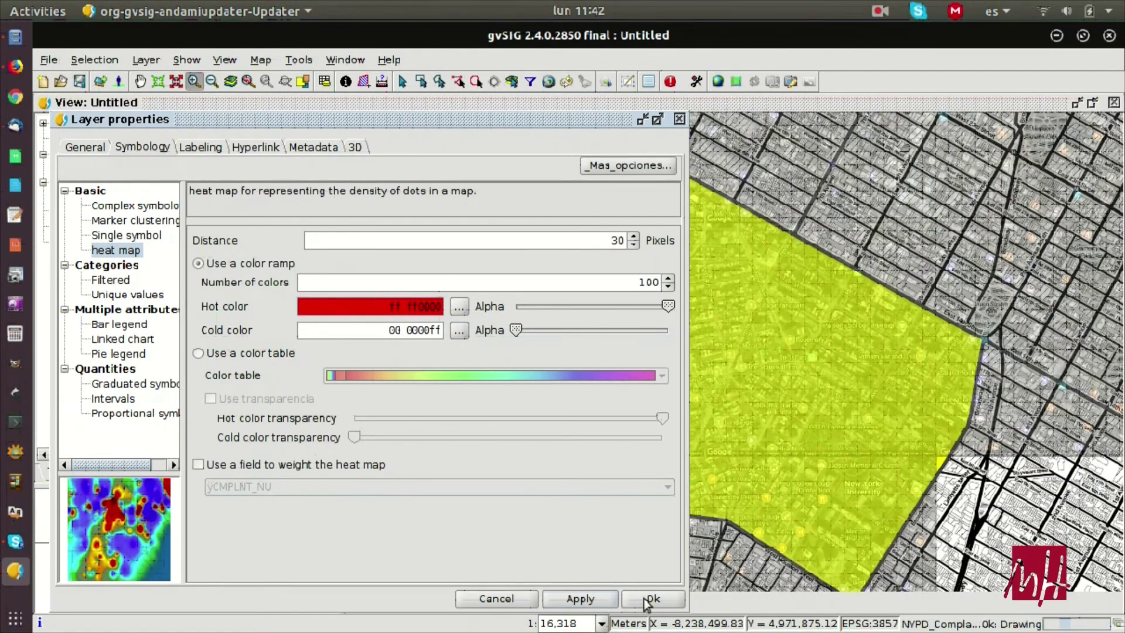
{"action": "left_click", "coordinate": [645, 598]}
Hide the Google Maps Hybrid, PoliceServiceAreas and Stamen Toner layers
{"action": "left_click", "coordinate": [60, 160]}
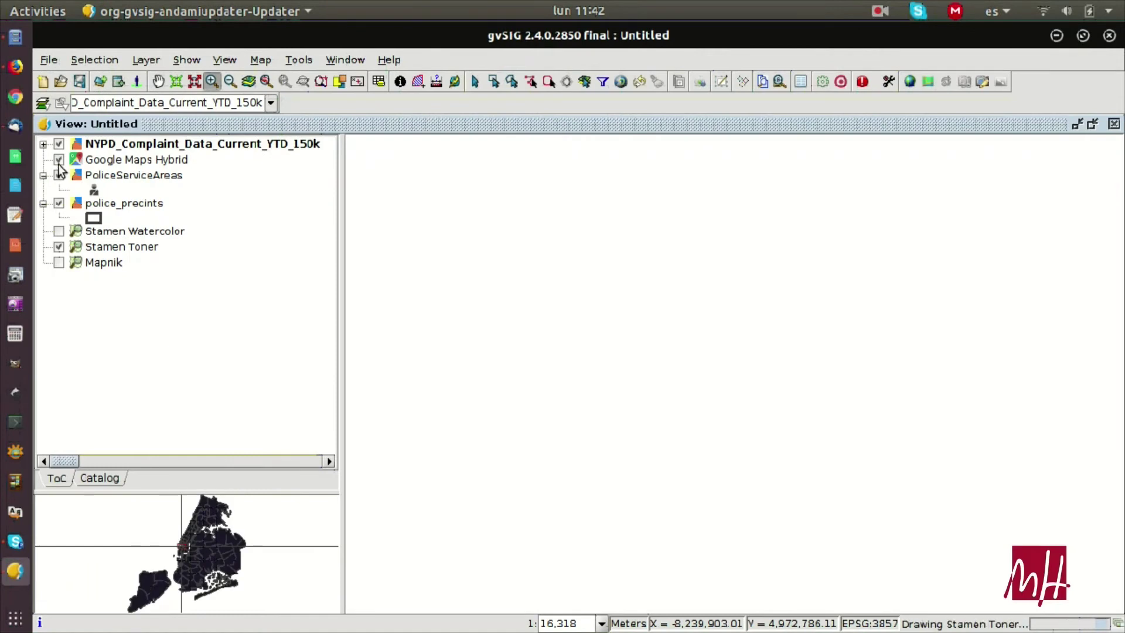
{"action": "left_click", "coordinate": [59, 160]}
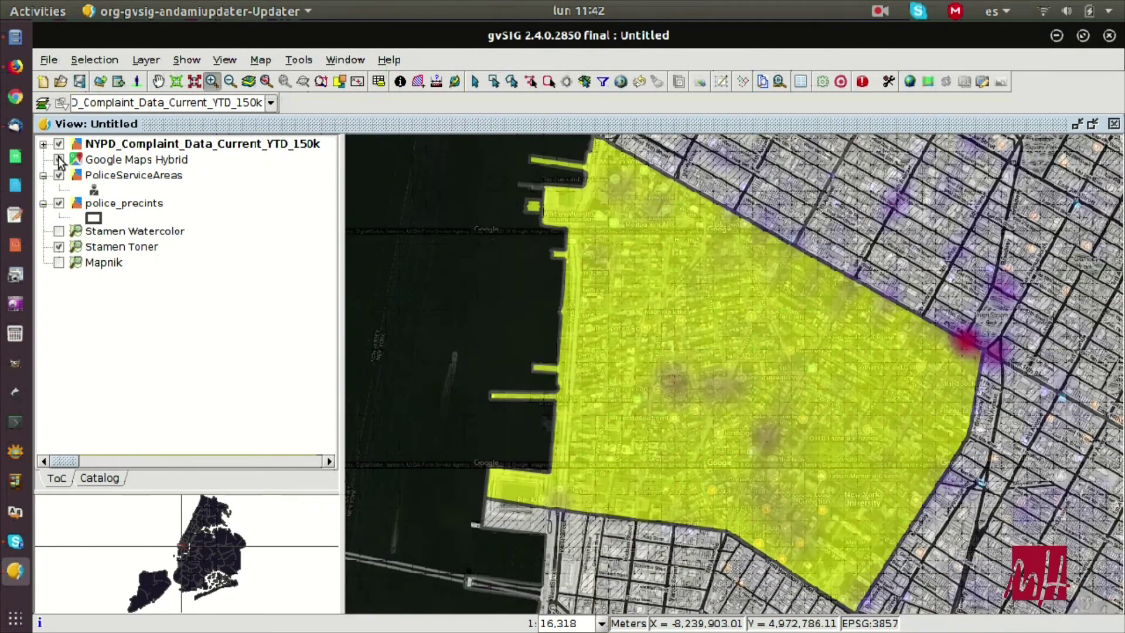
{"action": "left_click", "coordinate": [59, 160]}
{"action": "left_click", "coordinate": [59, 175]}
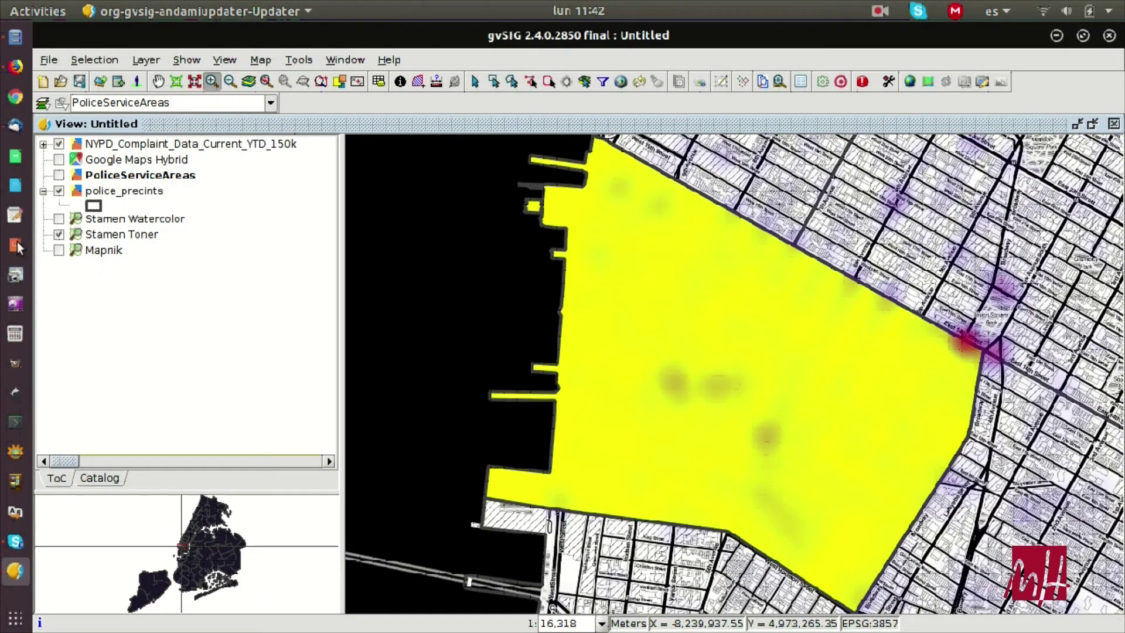
{"action": "left_click", "coordinate": [59, 235]}
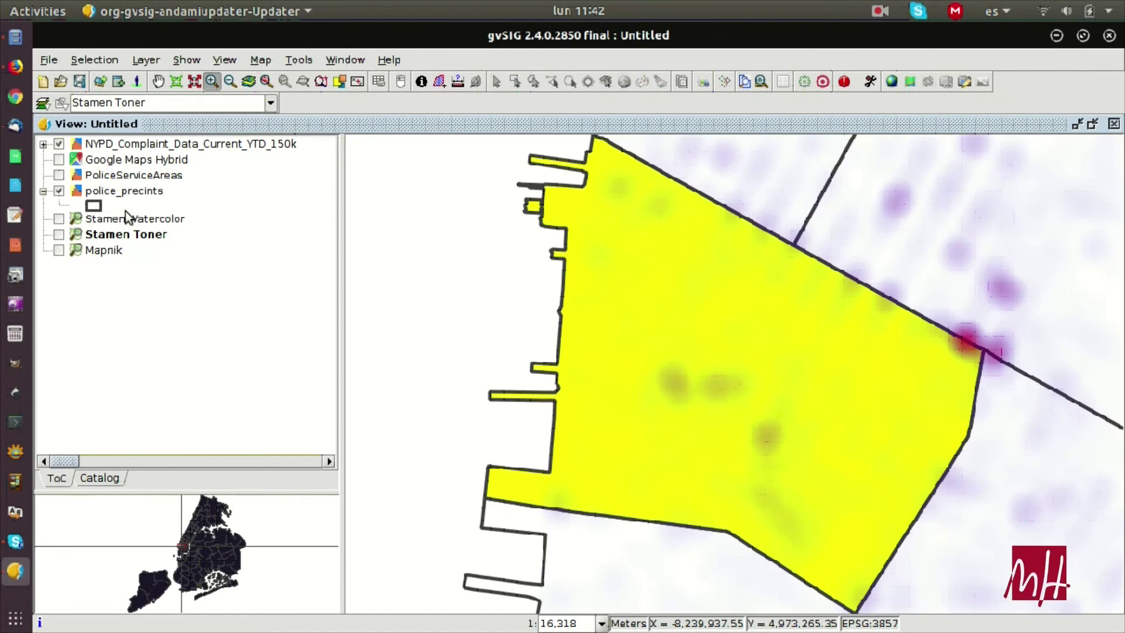
Zoom the view to the full extent of the police_precints layer
{"action": "right_click", "coordinate": [124, 189]}
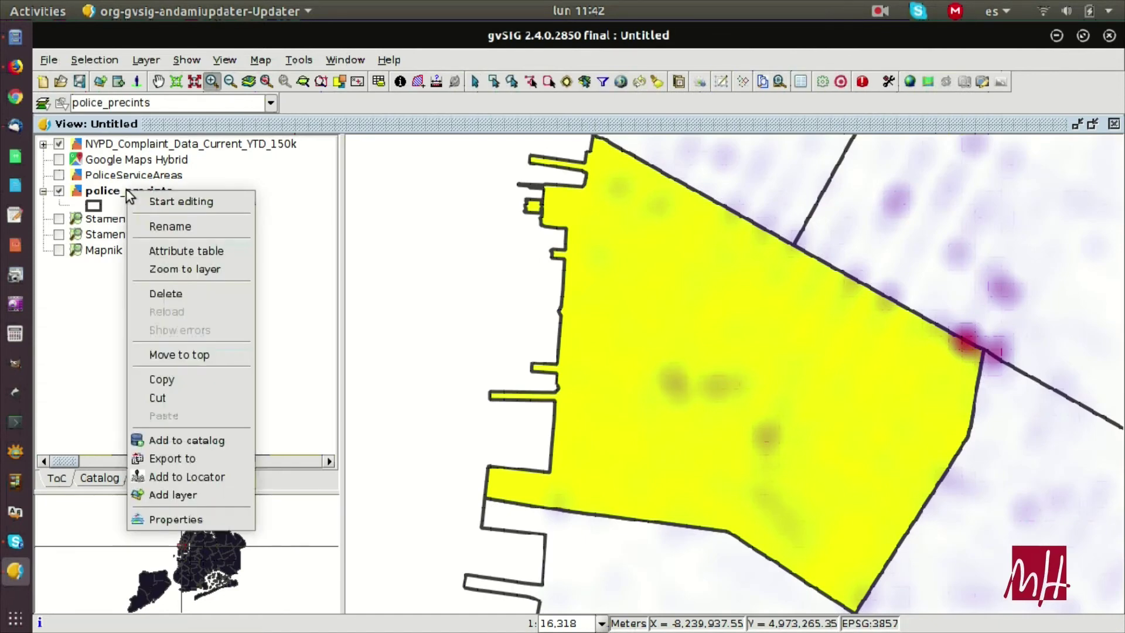
{"action": "left_click", "coordinate": [171, 271]}
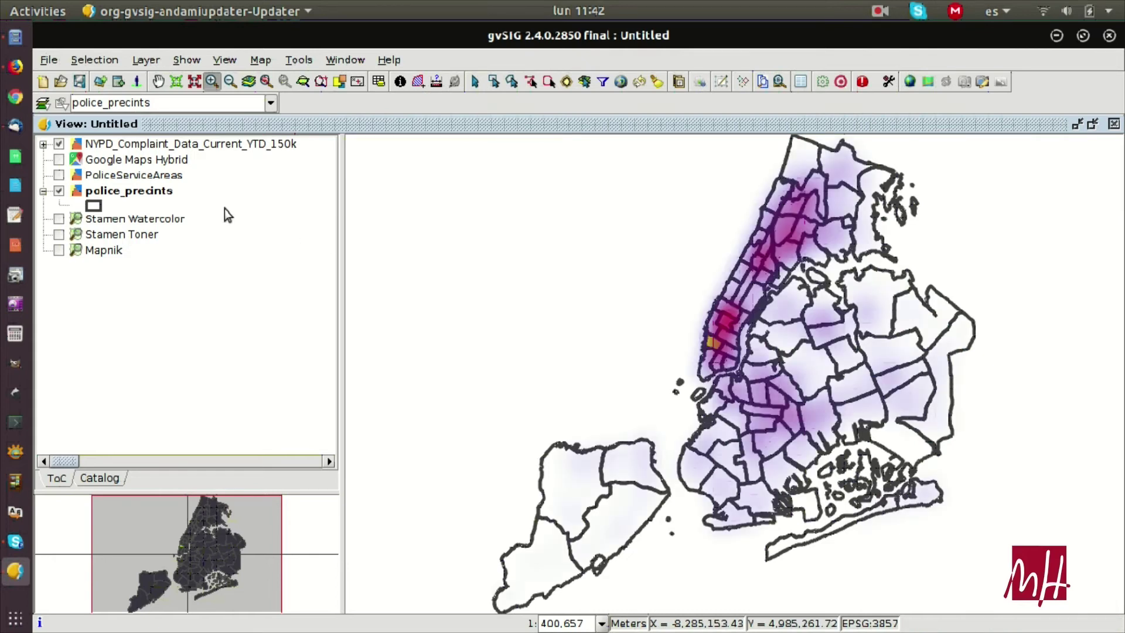
Classify the NYPD_Complaint_Data_Current_YTD_150k layer by unique values of the LAW_CAT_CD field, adding all values to the legend
{"action": "right_click", "coordinate": [227, 143]}
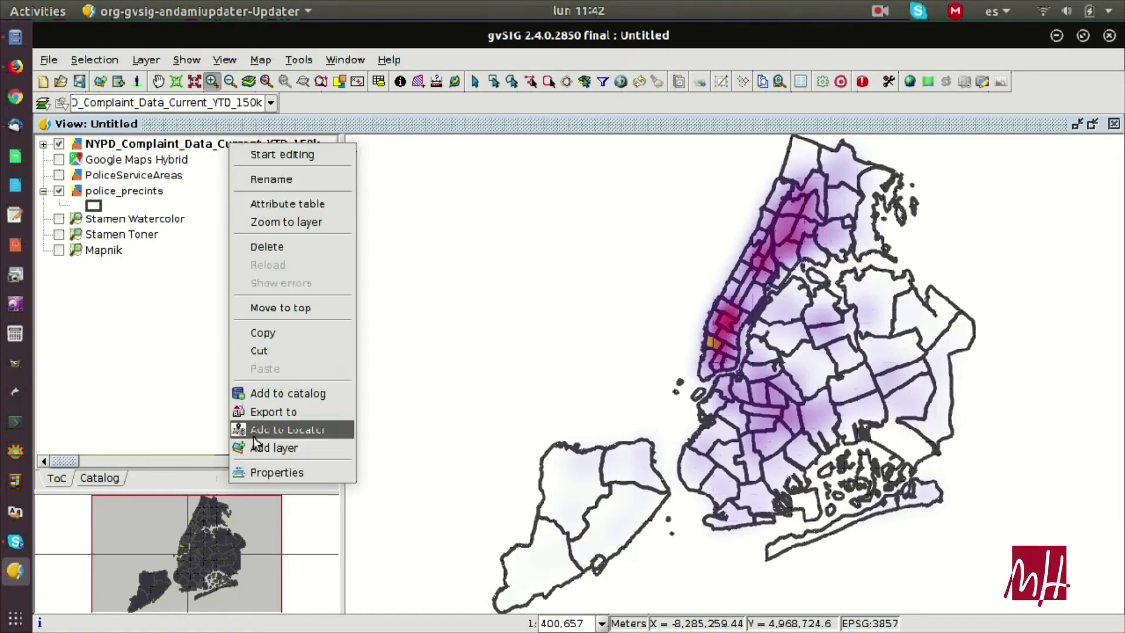
{"action": "left_click", "coordinate": [269, 469]}
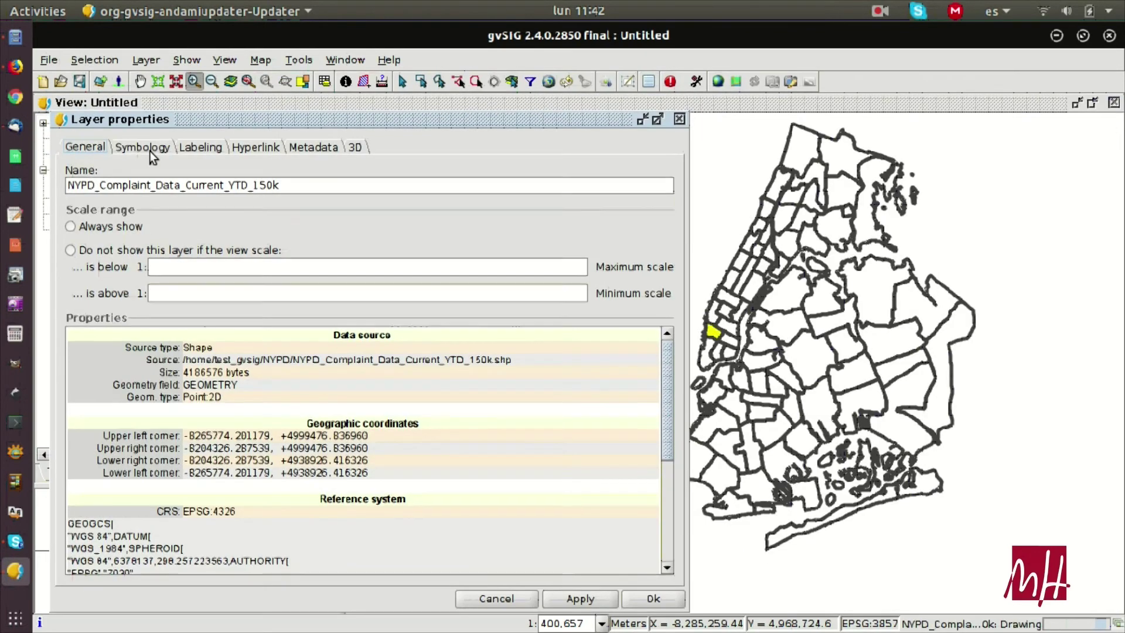
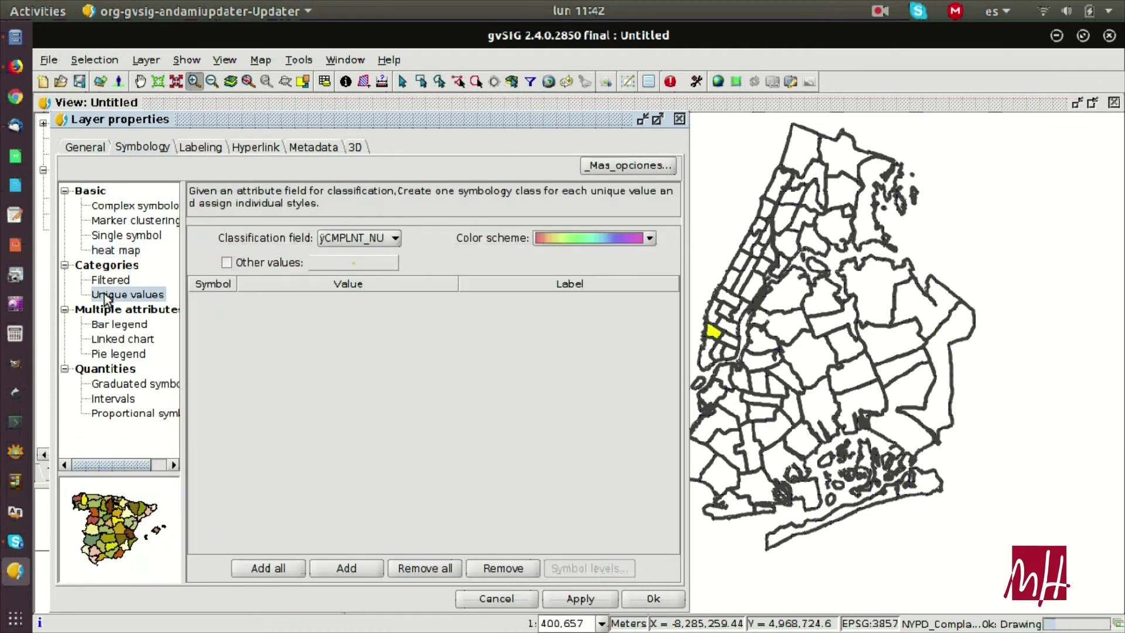
{"action": "left_click", "coordinate": [353, 238]}
{"action": "scroll", "coordinate": [358, 296], "scroll_direction": "down", "scroll_amount": 3}
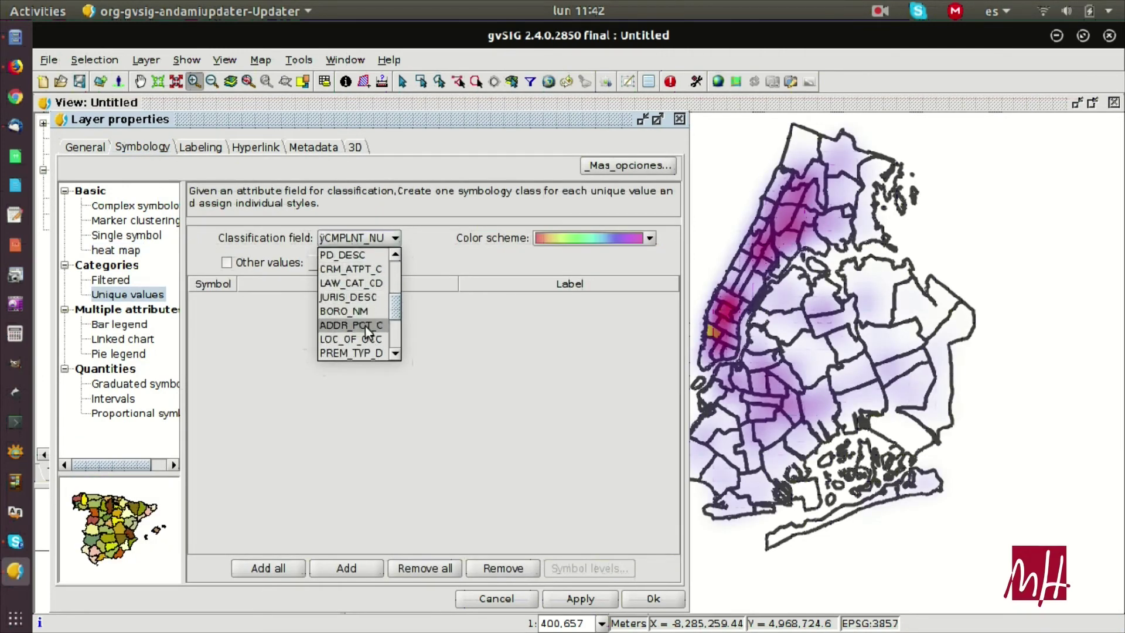
{"action": "left_click", "coordinate": [366, 288]}
{"action": "left_click", "coordinate": [274, 567]}
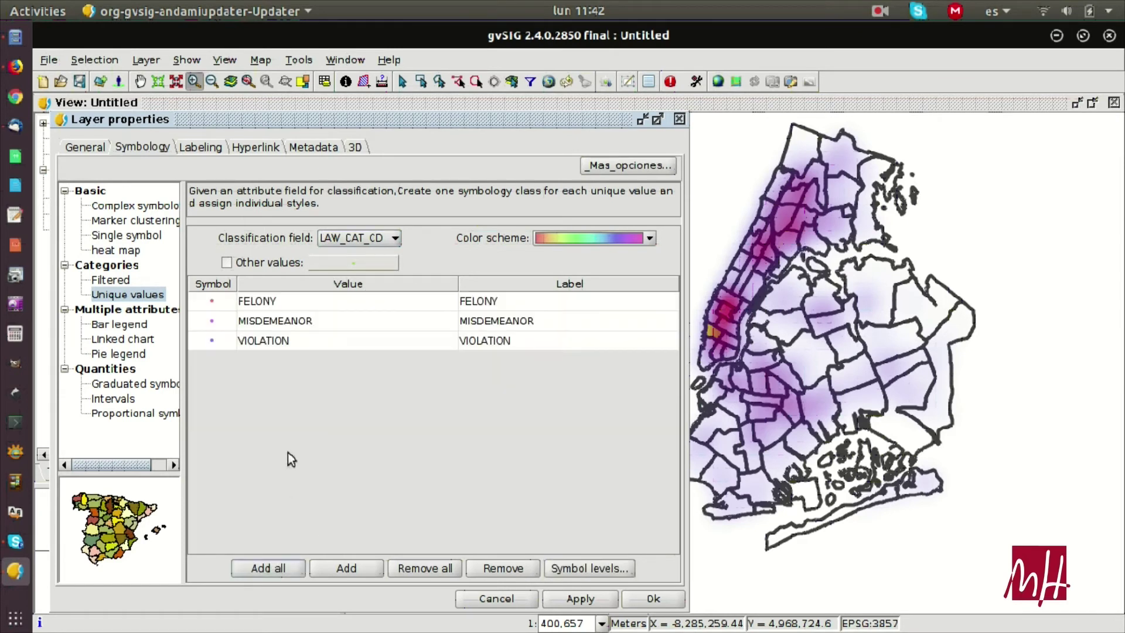
Set the FELONY class symbol to dark red with a length of 5 pixels
{"action": "double_click", "coordinate": [216, 308]}
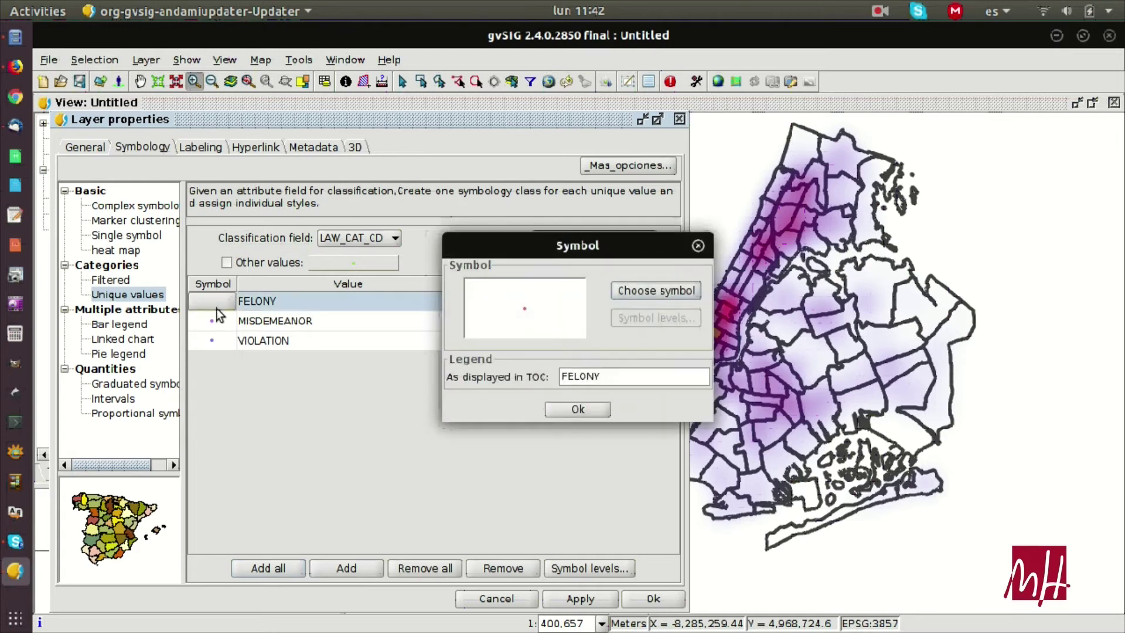
{"action": "left_click", "coordinate": [632, 298]}
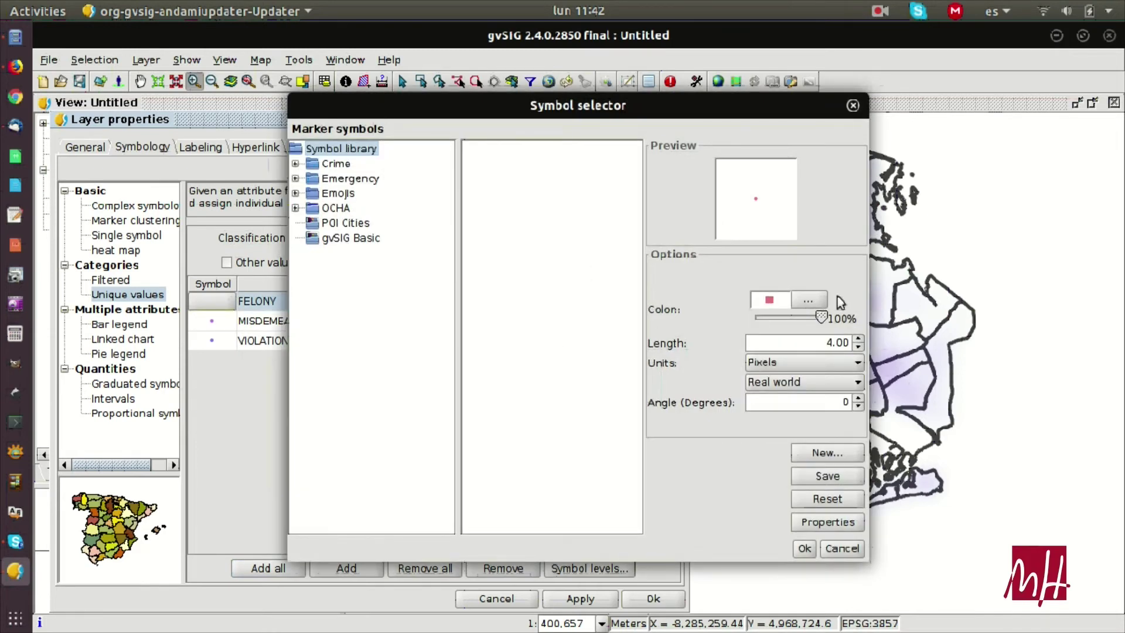
{"action": "left_click", "coordinate": [785, 300]}
{"action": "left_click", "coordinate": [553, 310]}
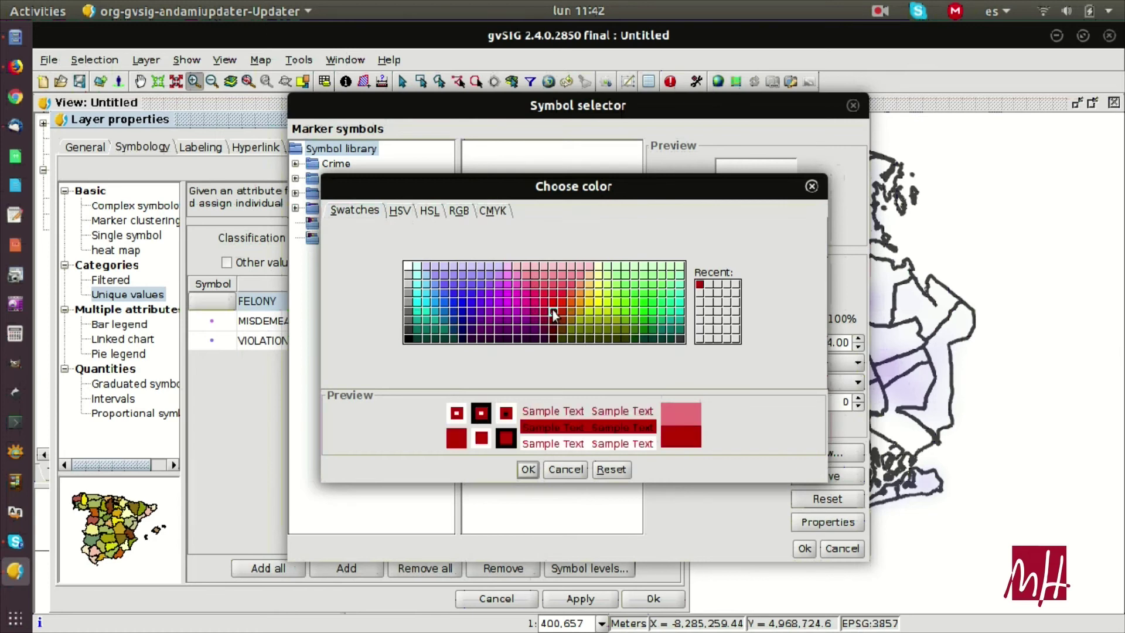
{"action": "left_click", "coordinate": [529, 468]}
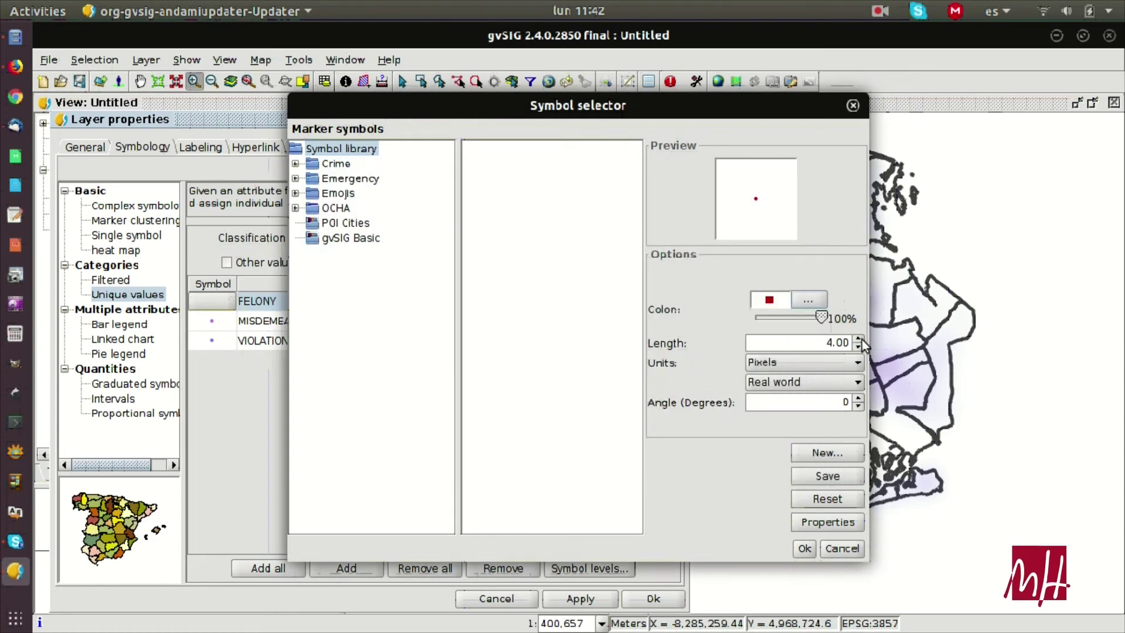
{"action": "left_click", "coordinate": [859, 338]}
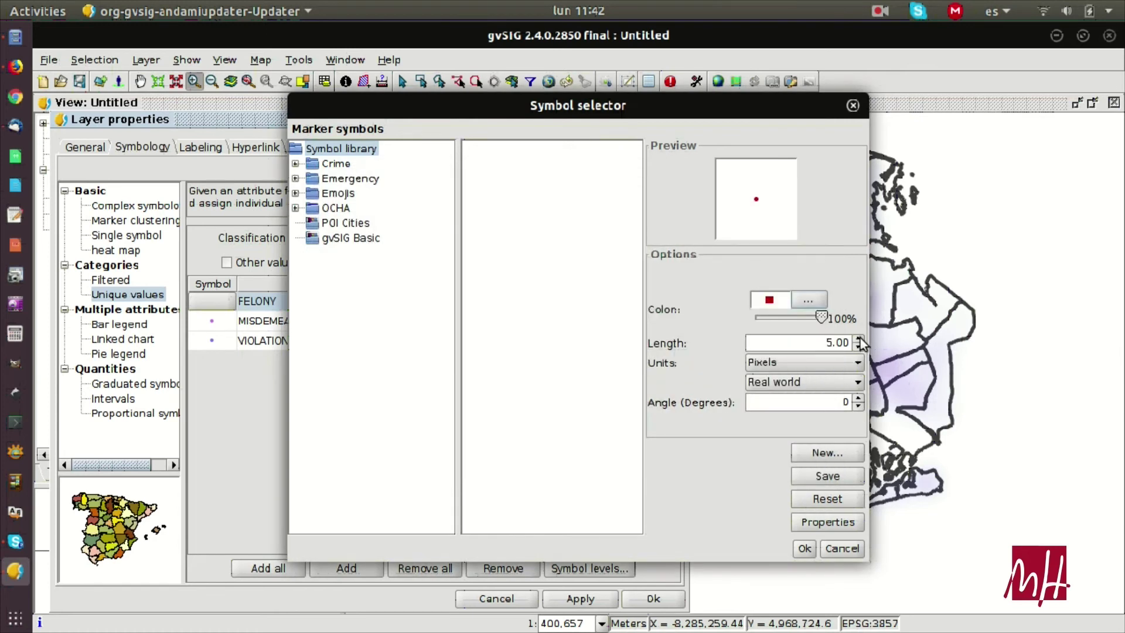
{"action": "left_click", "coordinate": [803, 549]}
{"action": "left_click", "coordinate": [588, 414]}
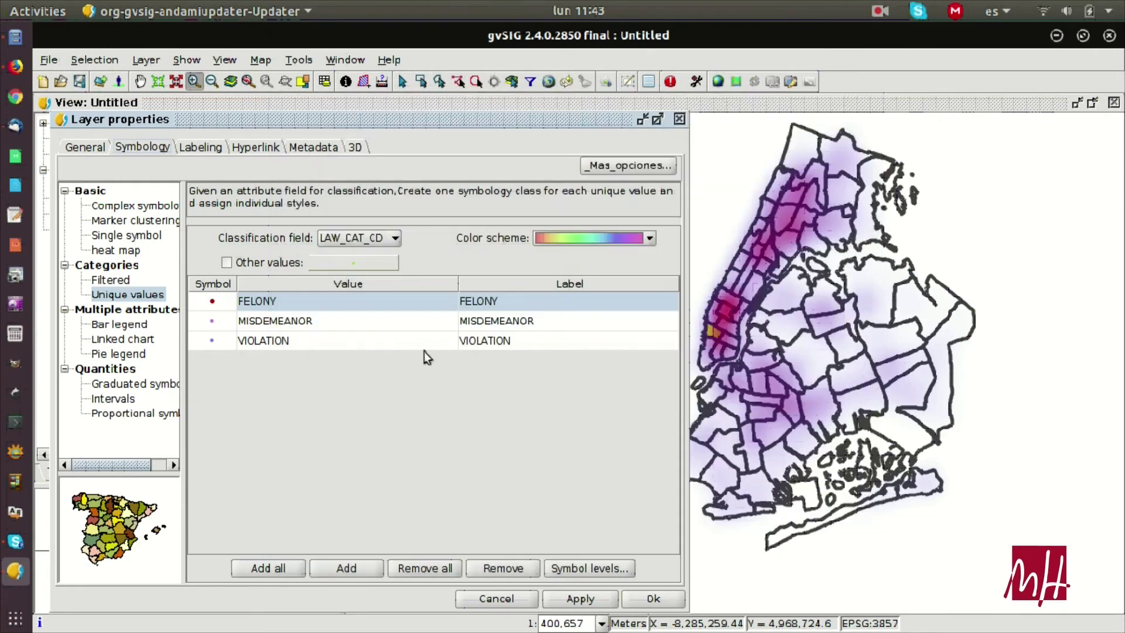
Set the MISDEMEANOR class symbol to light green with a length of 2 pixels
{"action": "double_click", "coordinate": [213, 327]}
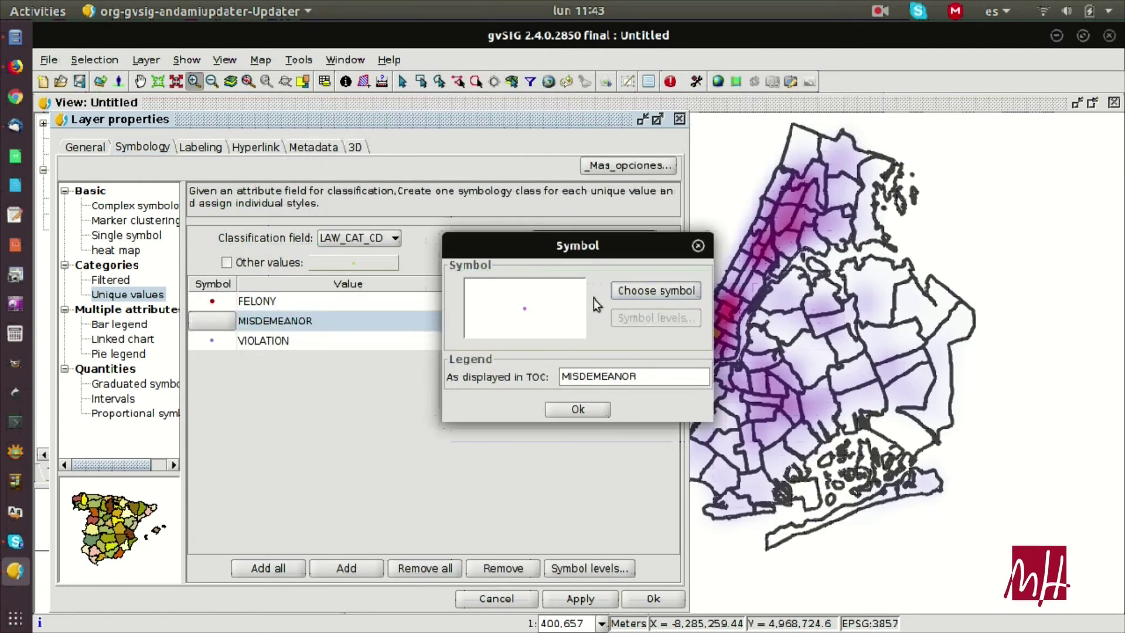
{"action": "left_click", "coordinate": [644, 291]}
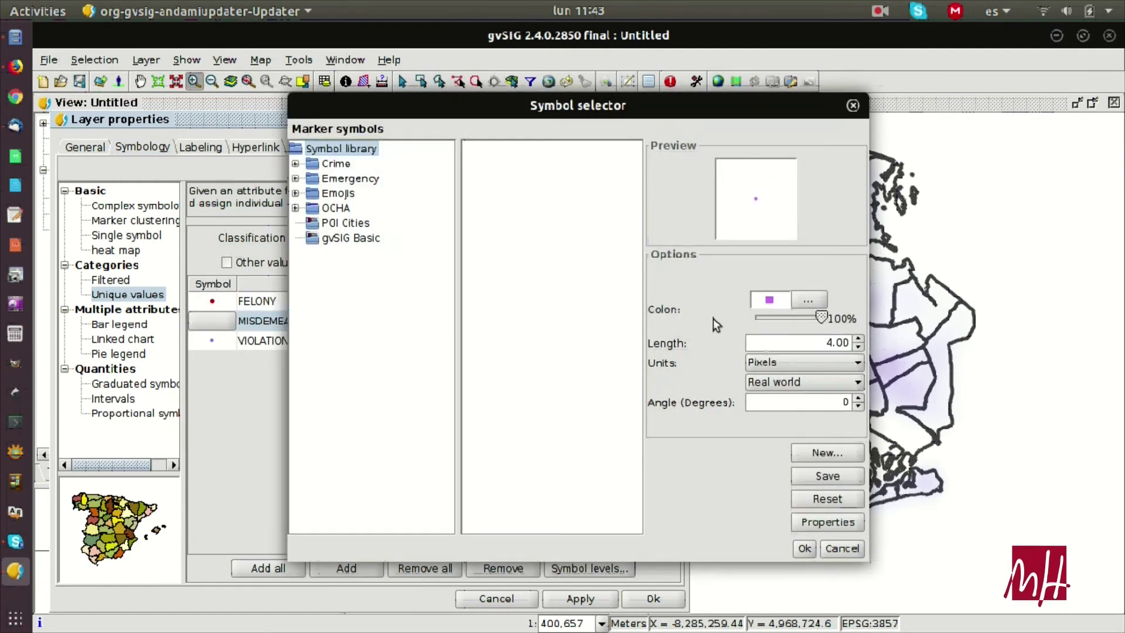
{"action": "left_click", "coordinate": [811, 305]}
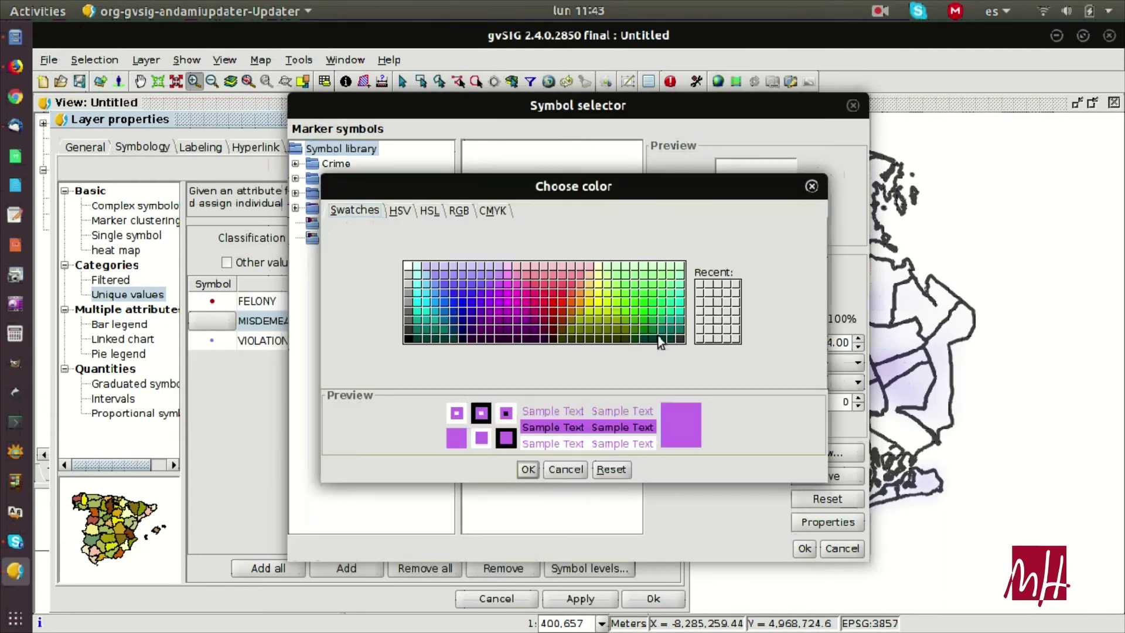
{"action": "left_click", "coordinate": [624, 302]}
{"action": "left_click", "coordinate": [527, 469]}
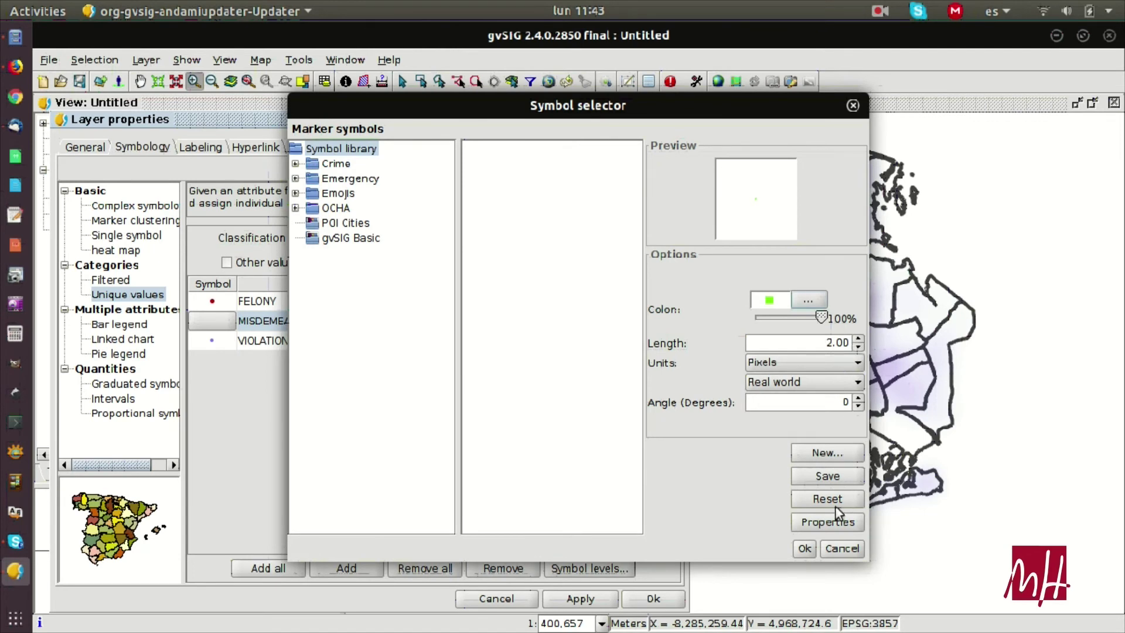
{"action": "left_click", "coordinate": [804, 550]}
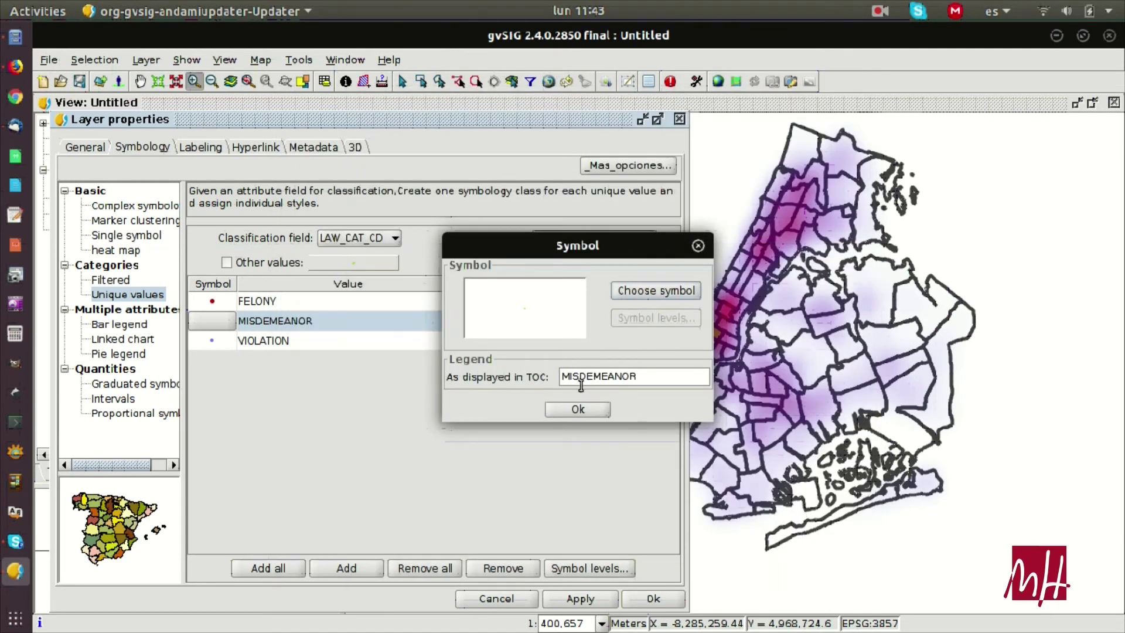
{"action": "left_click", "coordinate": [585, 410]}
Color the VIOLATION class symbol magenta and apply the unique values legend to the complaint layer
{"action": "double_click", "coordinate": [226, 344]}
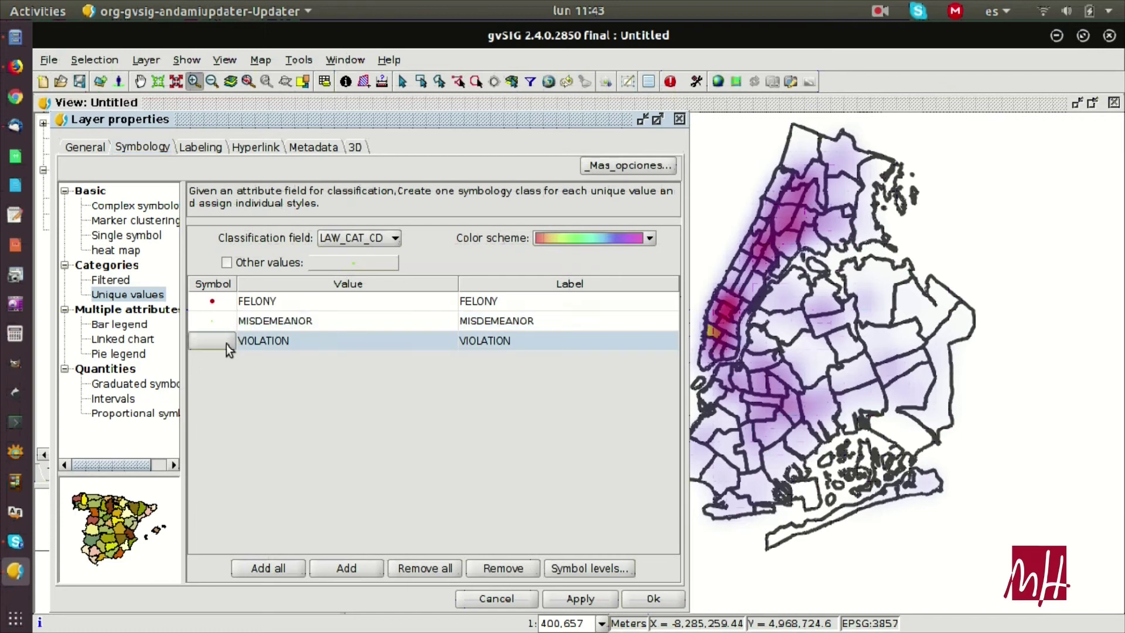
{"action": "left_click", "coordinate": [660, 296]}
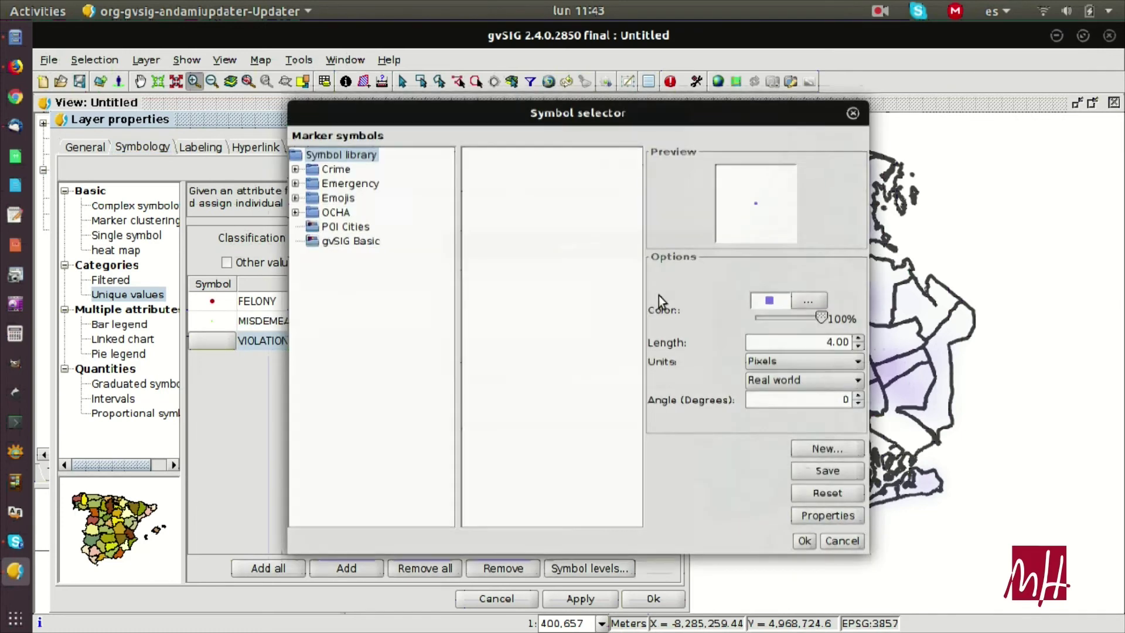
{"action": "left_click", "coordinate": [796, 302]}
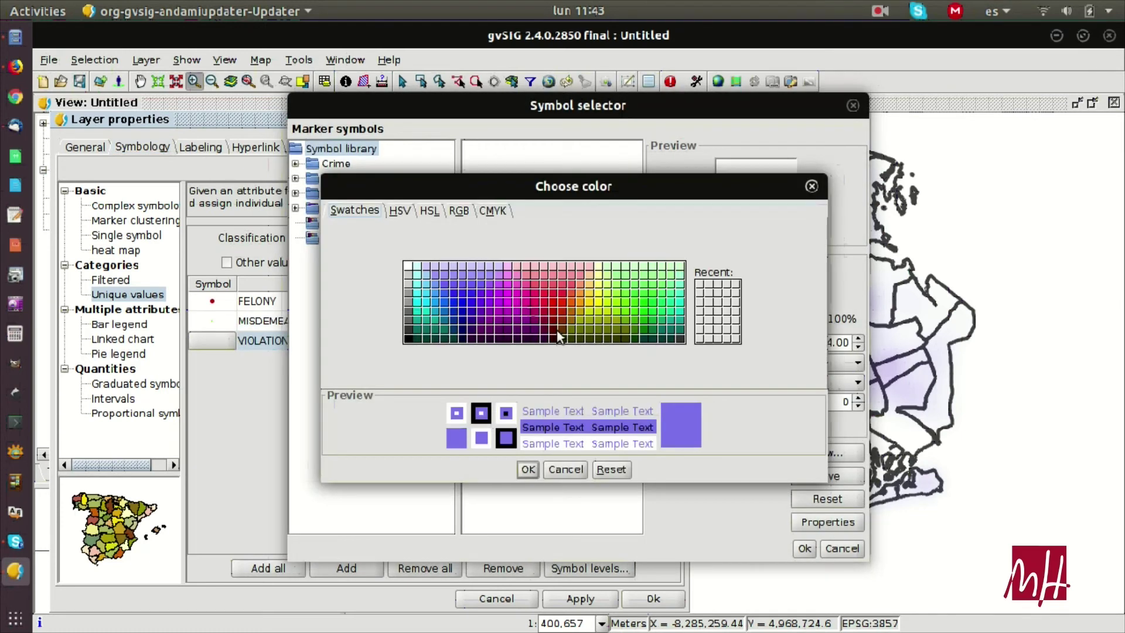
{"action": "left_click", "coordinate": [507, 303]}
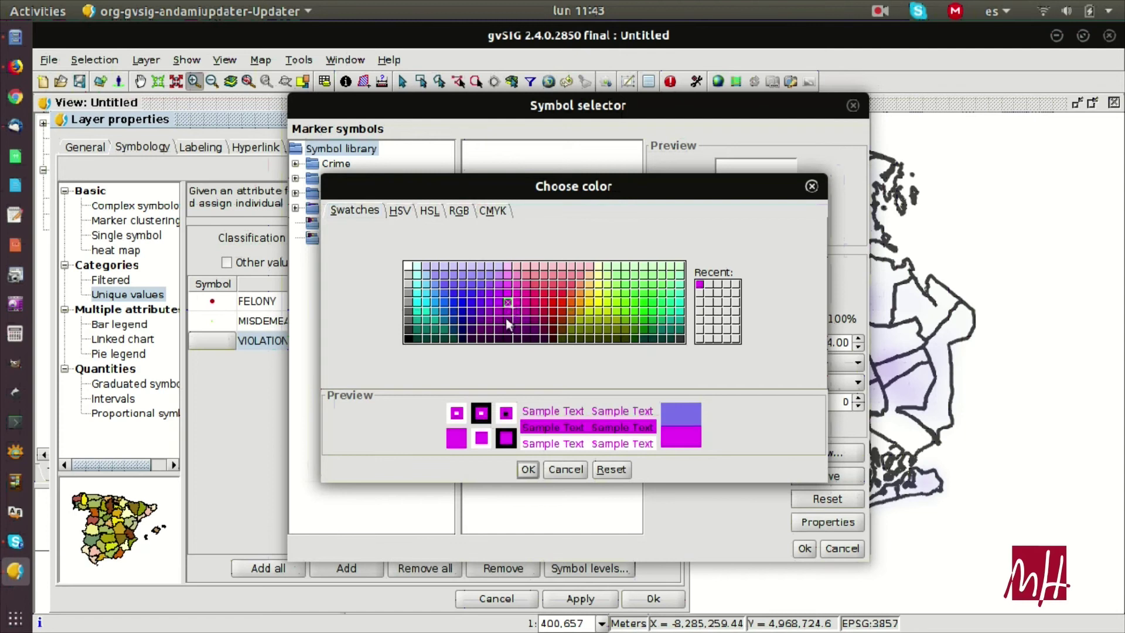
{"action": "left_click", "coordinate": [526, 468]}
{"action": "left_click", "coordinate": [802, 549]}
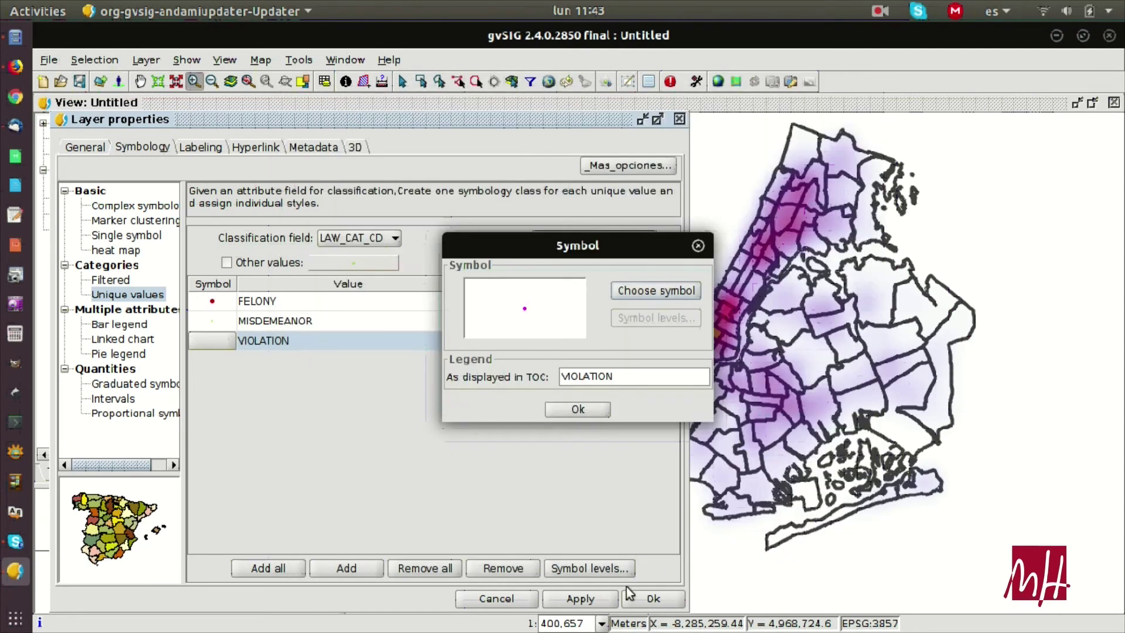
{"action": "left_click", "coordinate": [598, 408]}
{"action": "left_click", "coordinate": [588, 598]}
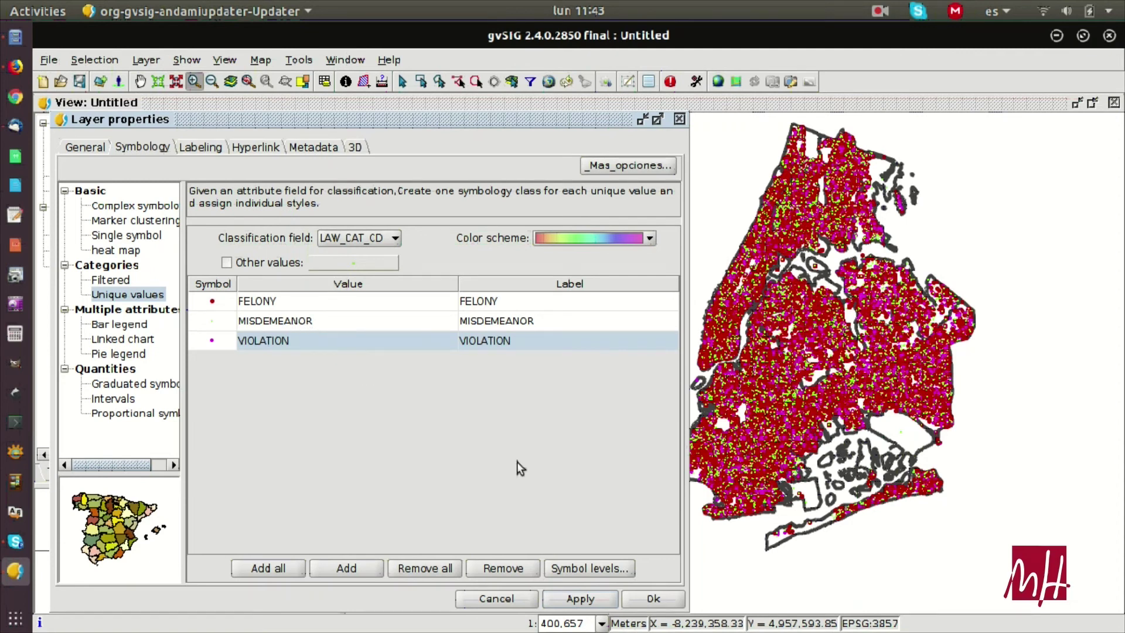
Remove the VIOLATION and FELONY classes from the legend, leaving only MISDEMEANOR, and apply the symbology to the complaint layer
{"action": "double_click", "coordinate": [311, 306]}
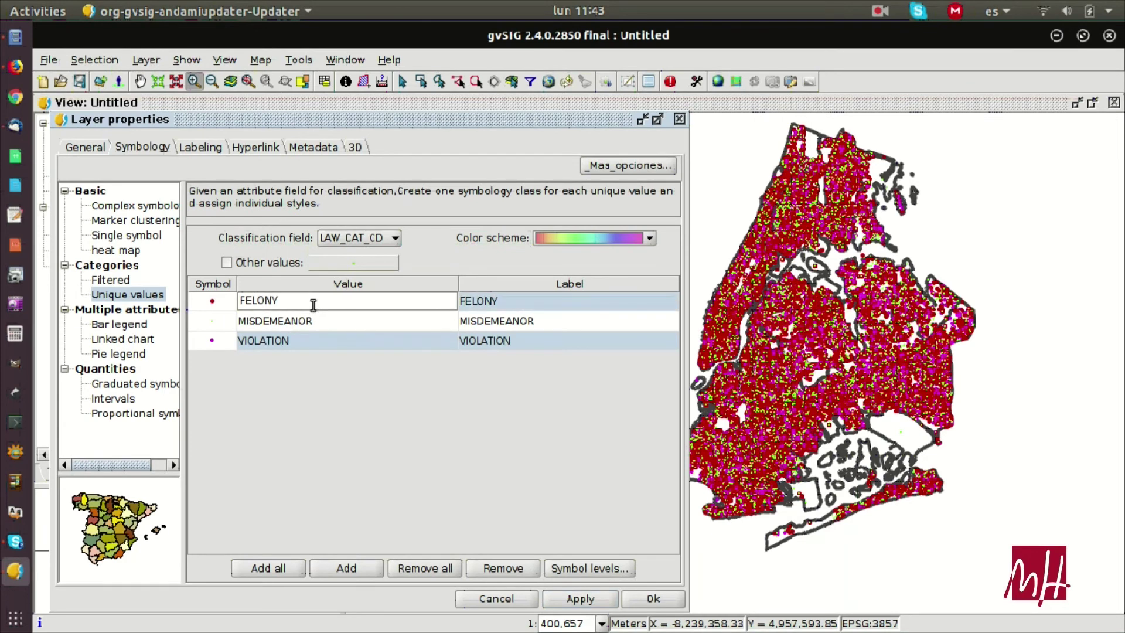
{"action": "left_click", "coordinate": [220, 303]}
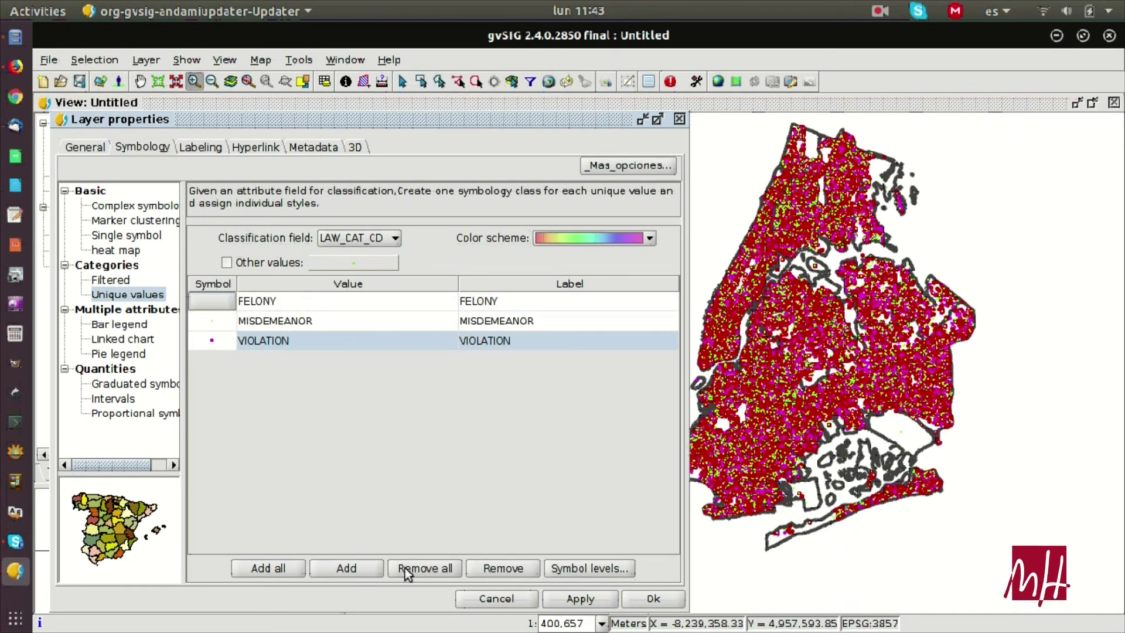
{"action": "left_click", "coordinate": [501, 569]}
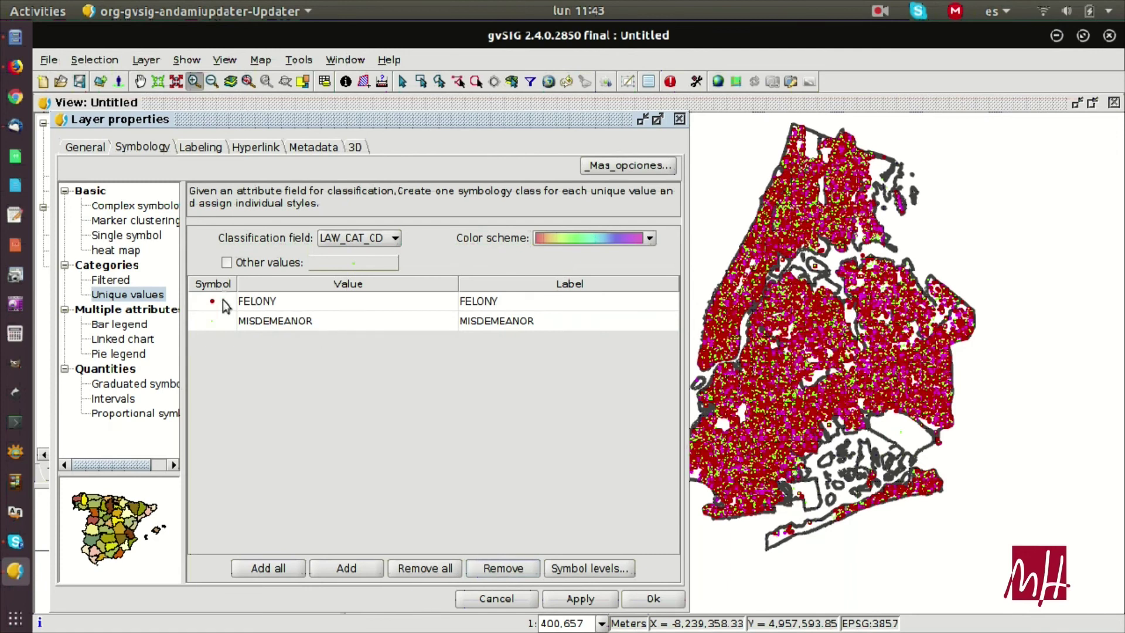
{"action": "left_click", "coordinate": [215, 326]}
{"action": "left_click", "coordinate": [223, 302]}
{"action": "left_click", "coordinate": [505, 571]}
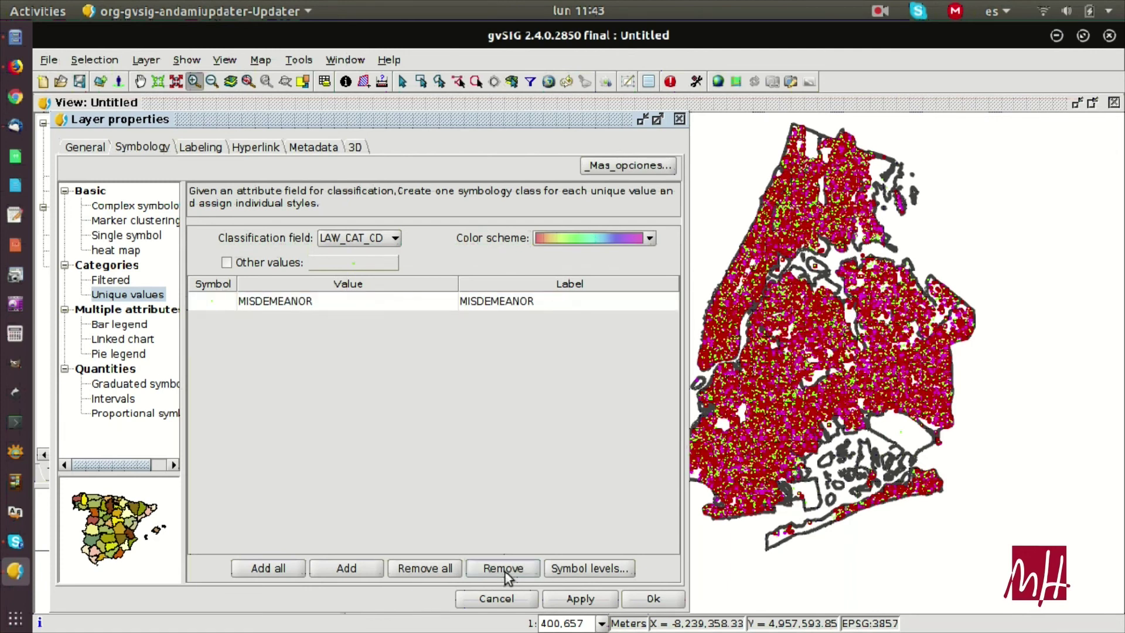
{"action": "left_click", "coordinate": [586, 598]}
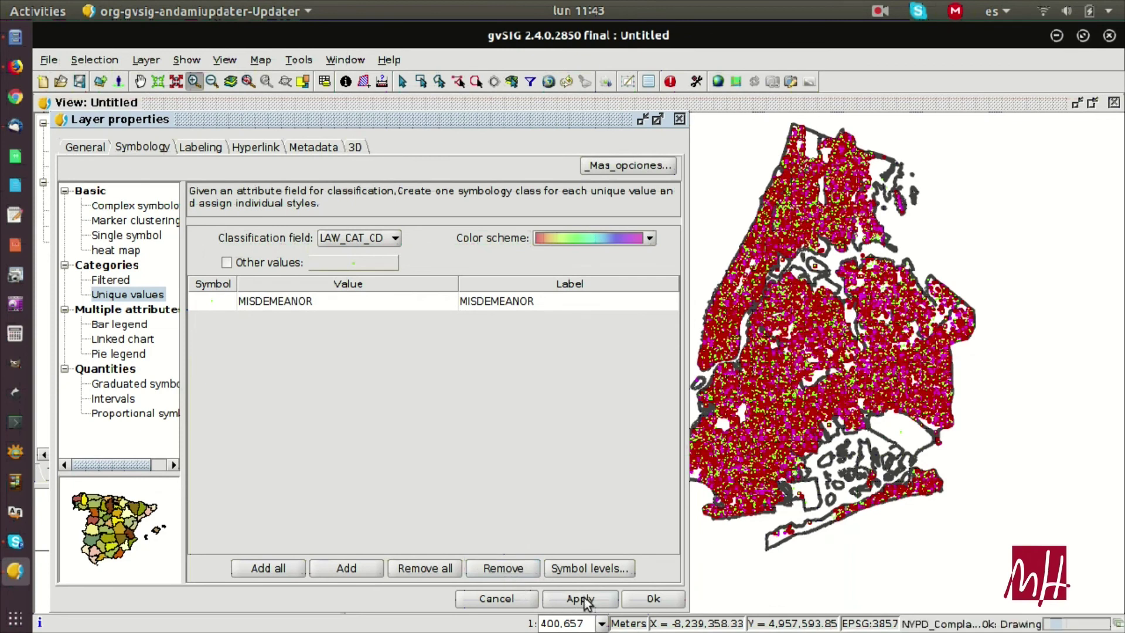
{"action": "left_click", "coordinate": [650, 600]}
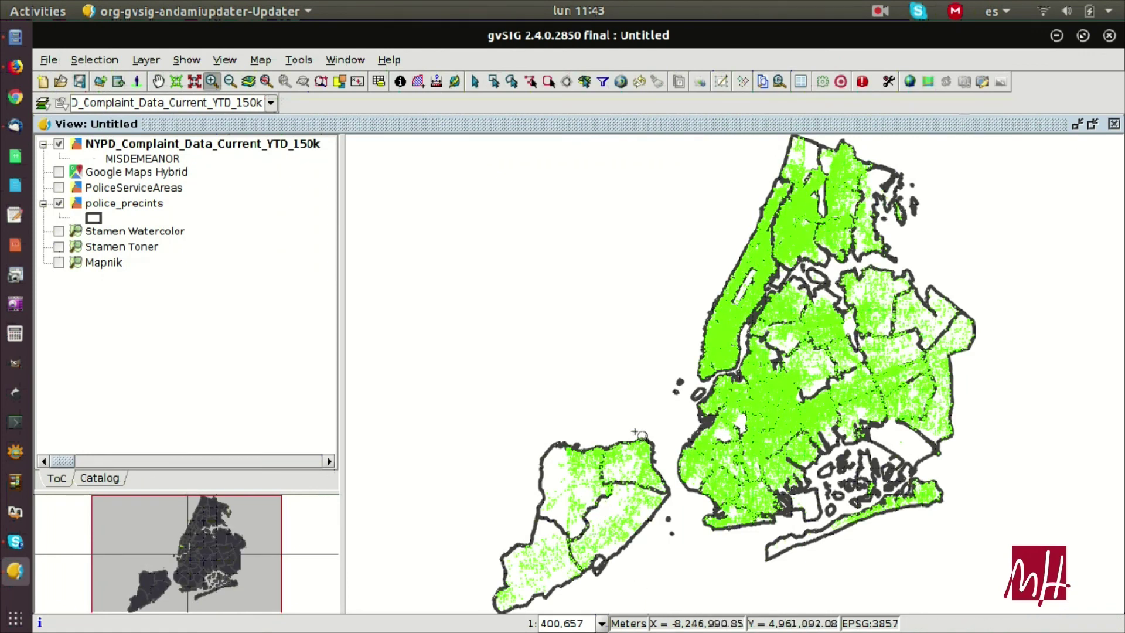
{"action": "left_click", "coordinate": [880, 11]}
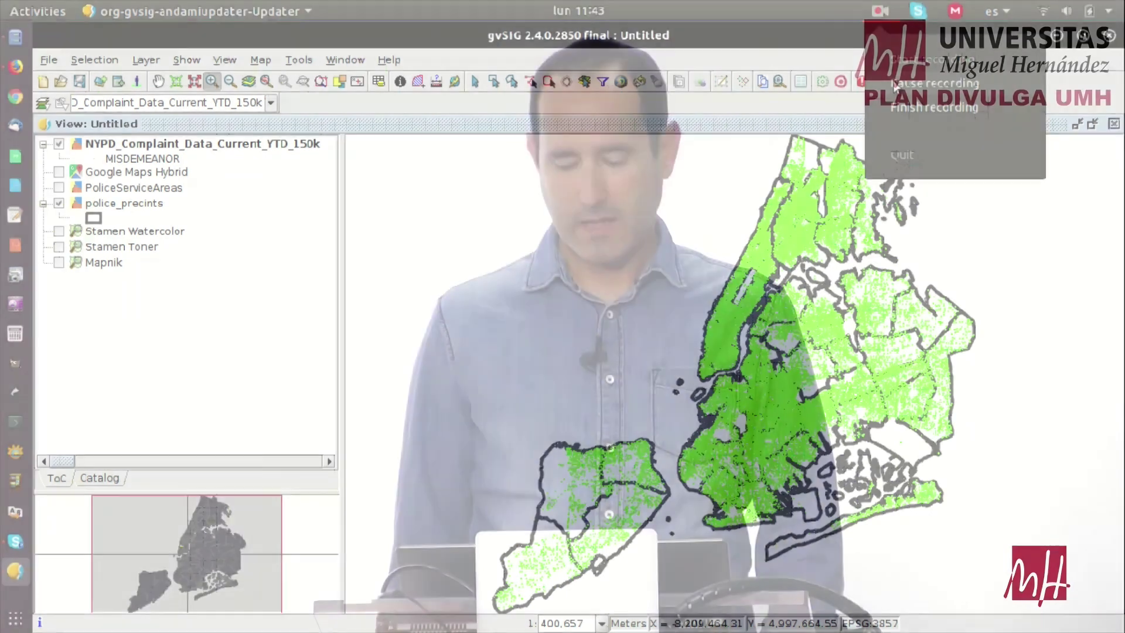